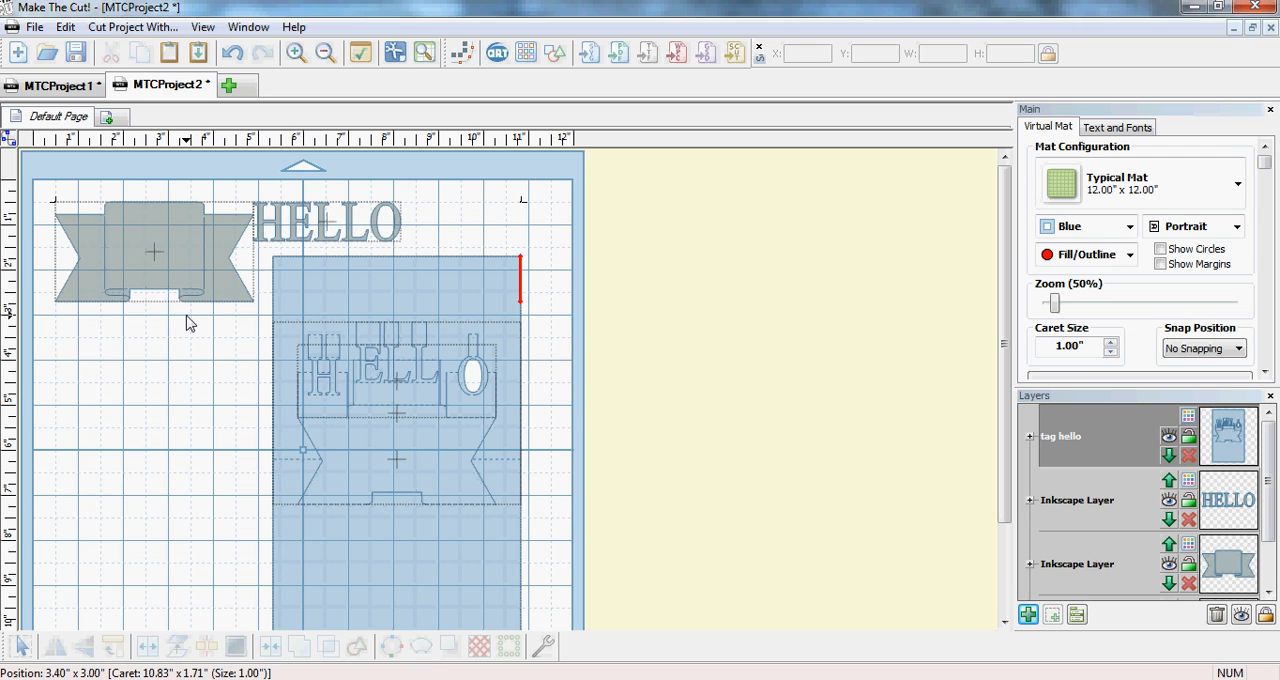
- Place a copy of the grey banner directly below the original, in line with it
scroll(190, 323, up, 6)
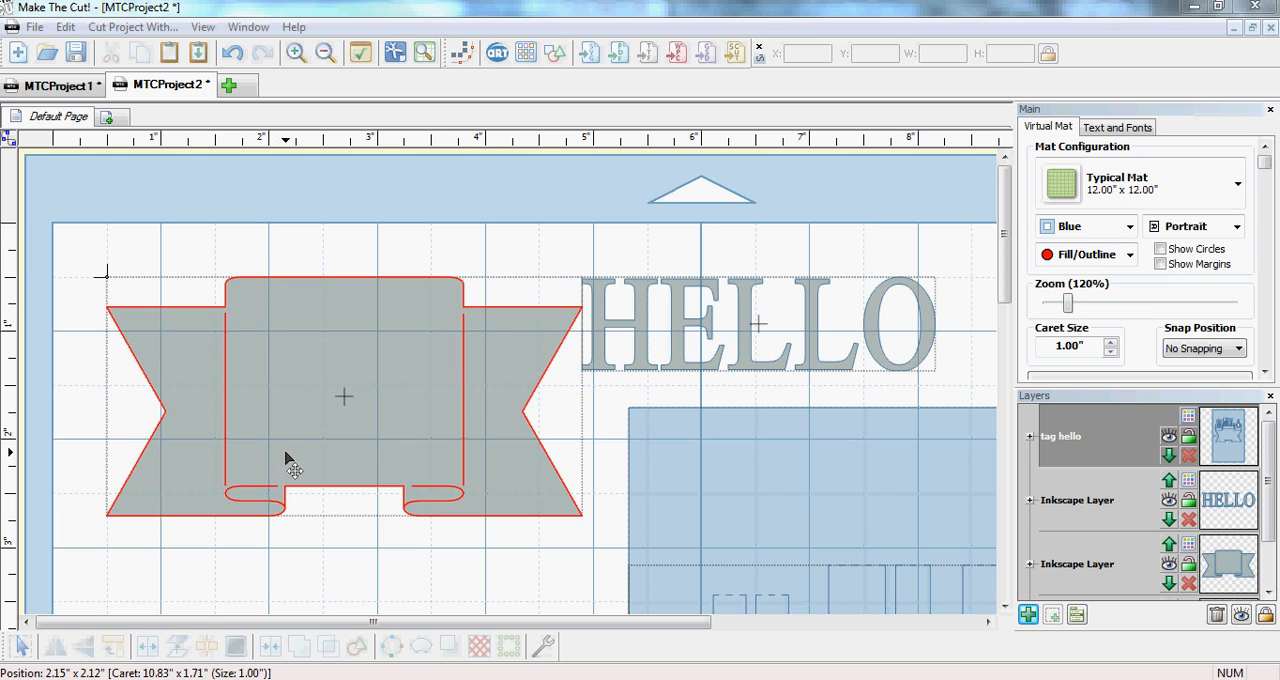
drag(306, 403, 307, 582)
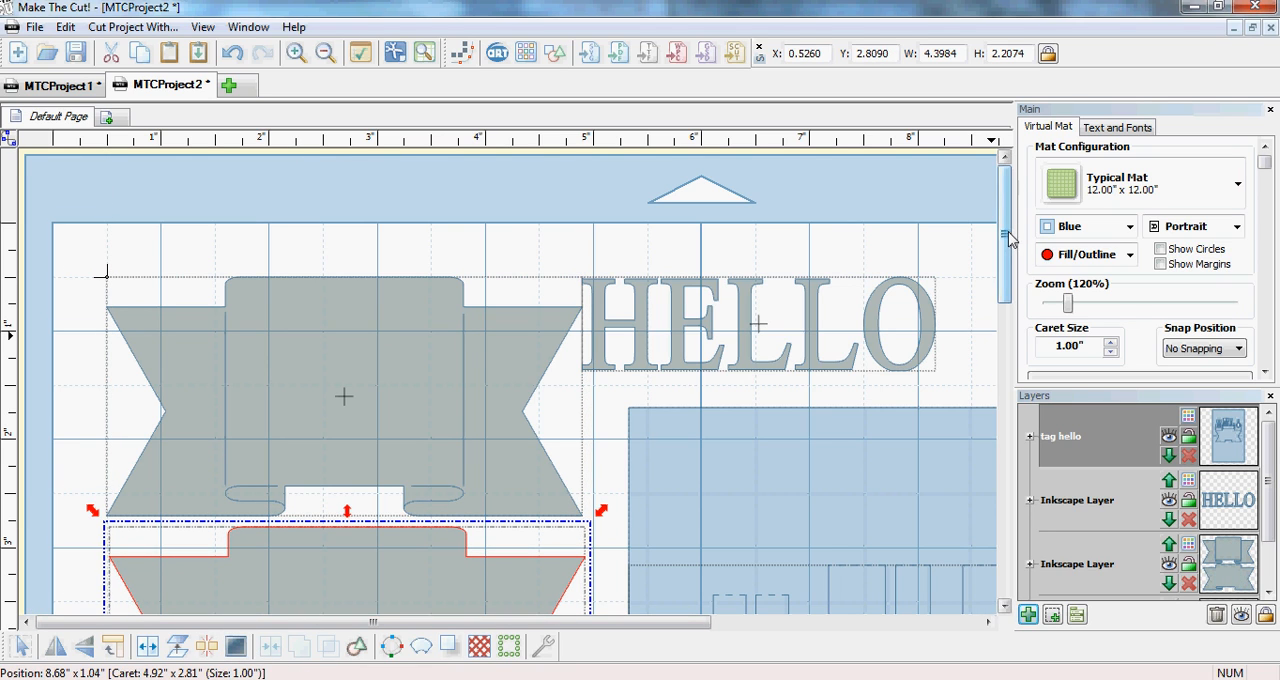
drag(1007, 240, 1008, 335)
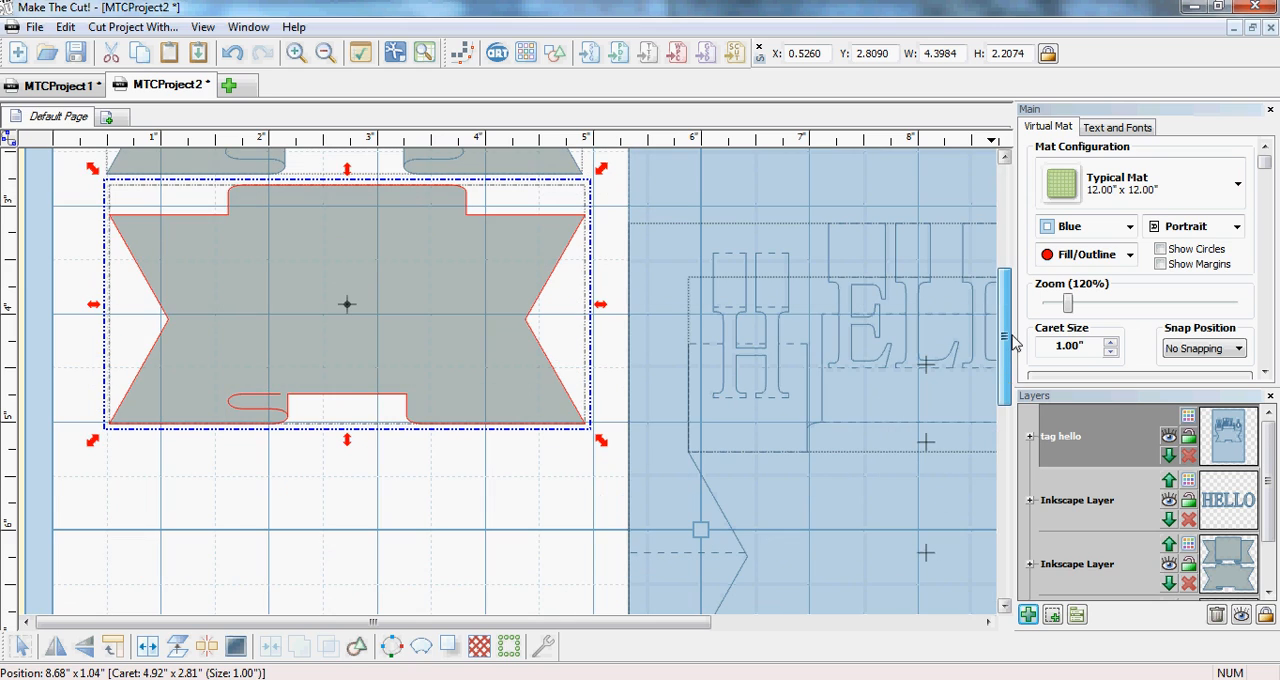
- Break the left curl outline on the lower banner with the 1 mm Eraser and delete the leftover curl line
click(12, 147)
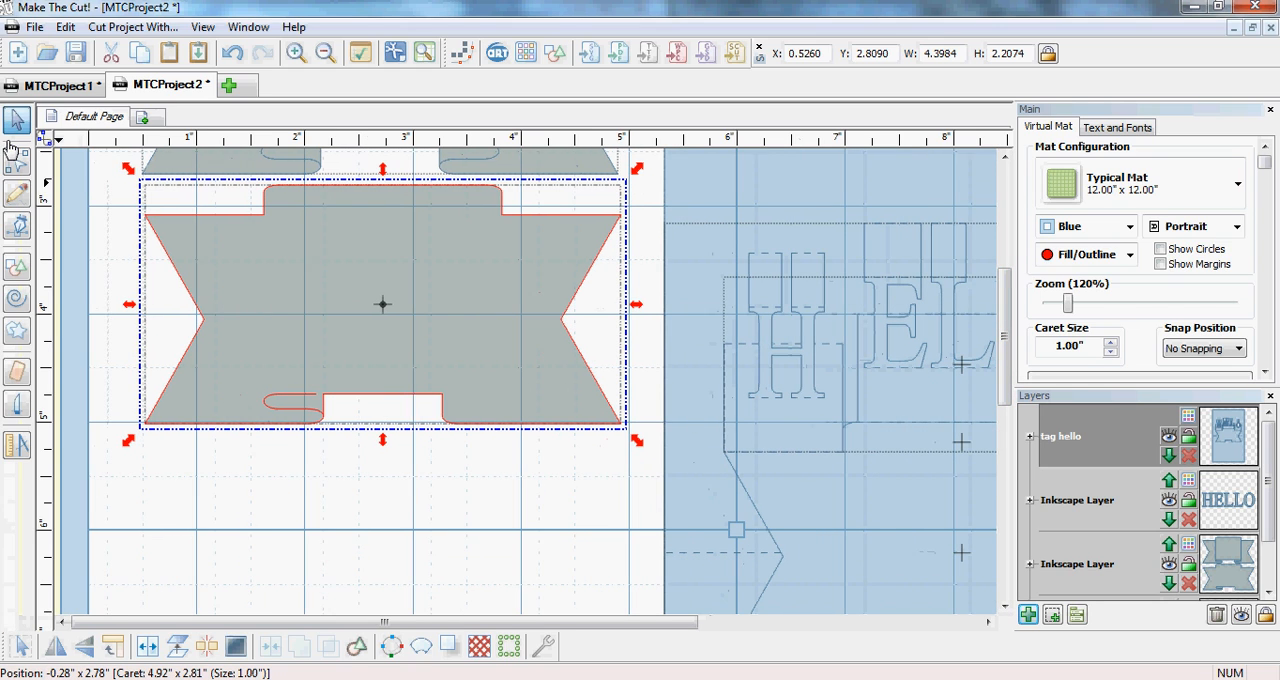
click(17, 373)
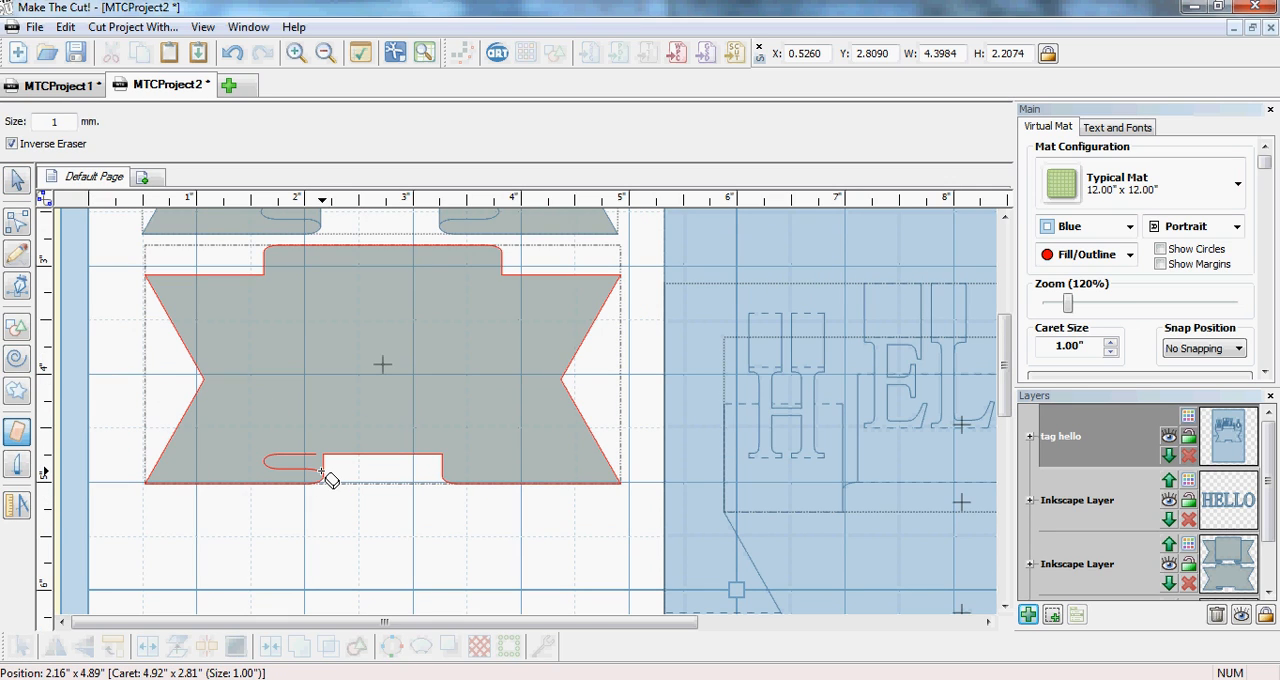
mouse_move(321, 471)
mouse_down()
mouse_move(308, 484)
mouse_move(318, 473)
mouse_move(282, 451)
mouse_move(303, 470)
mouse_up()
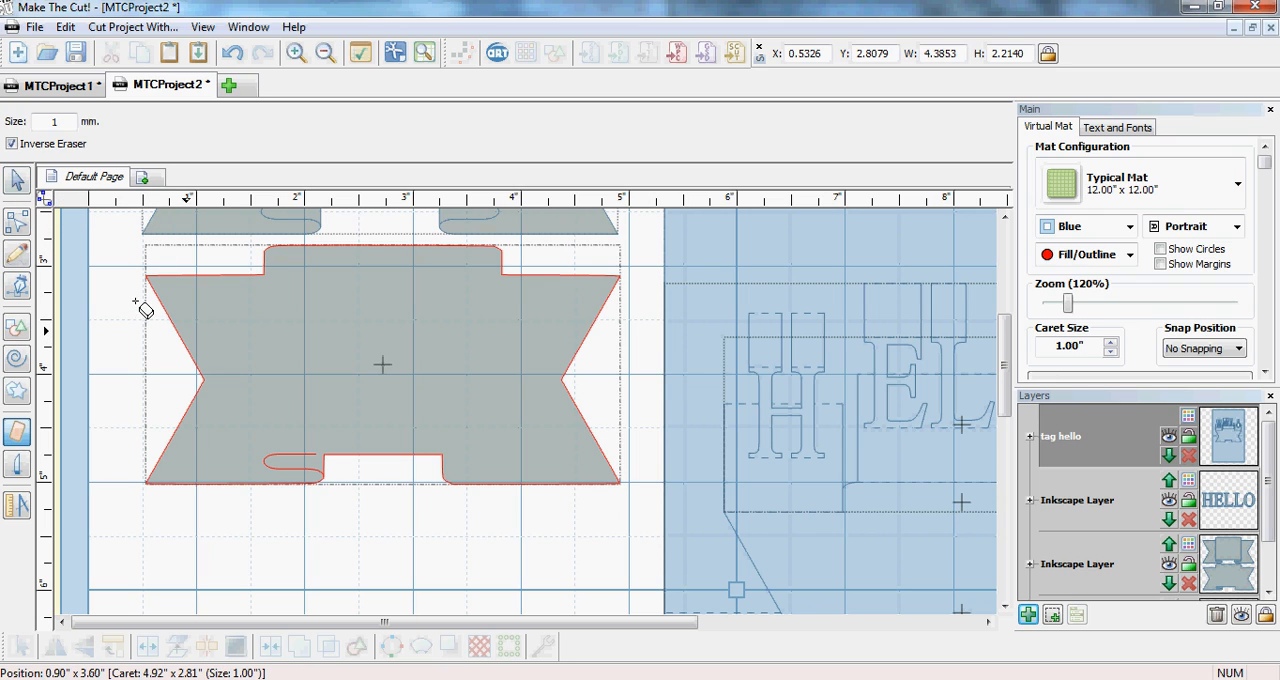
click(14, 182)
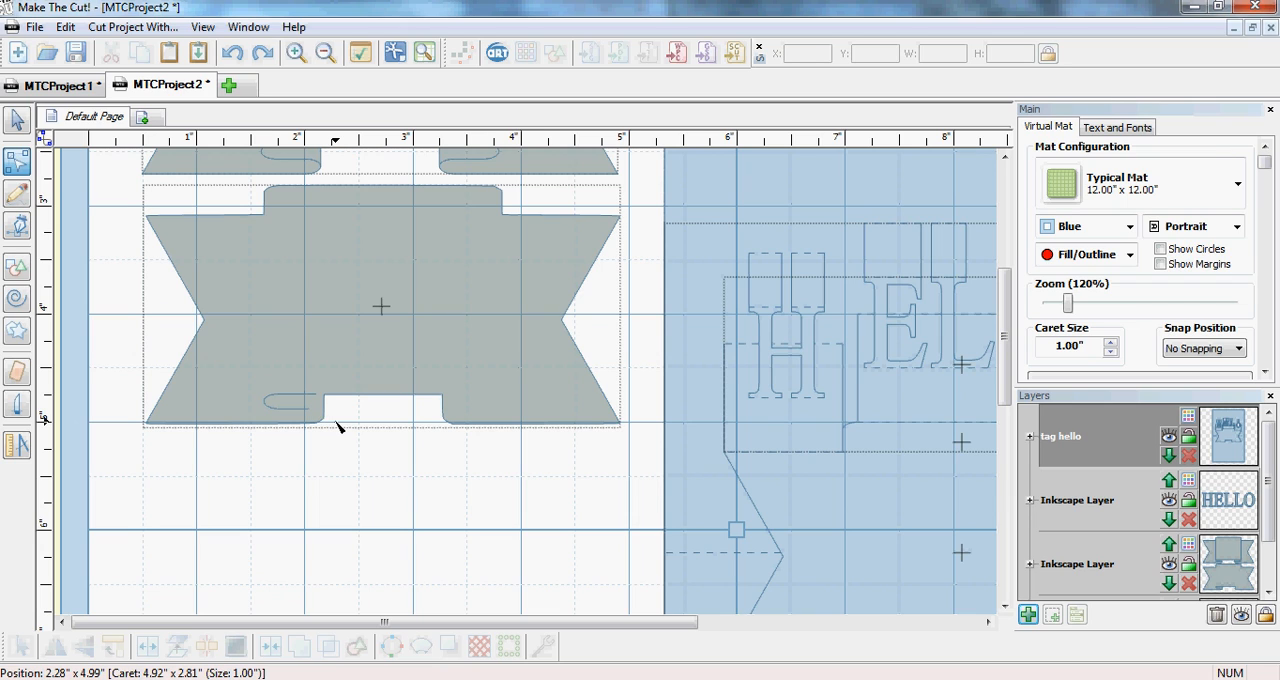
click(305, 412)
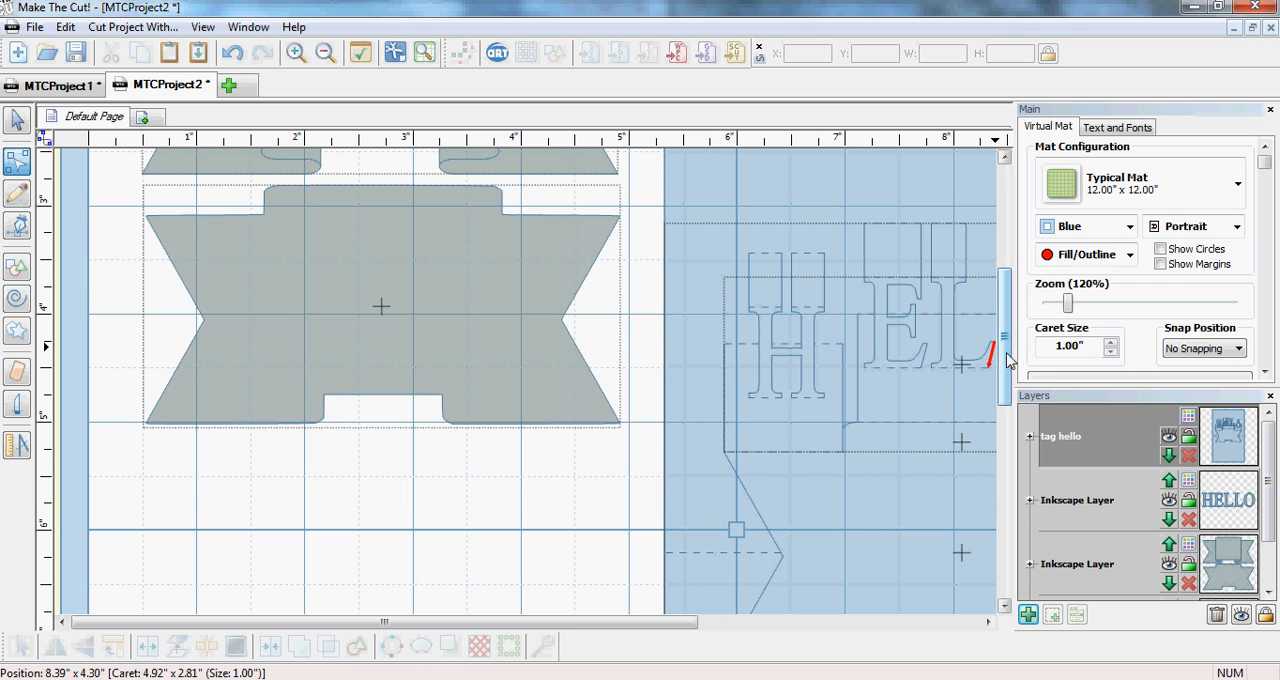
- Delete the top edges of both tails on the upper banner and the upper notch line of its right tail
drag(1005, 365, 1005, 293)
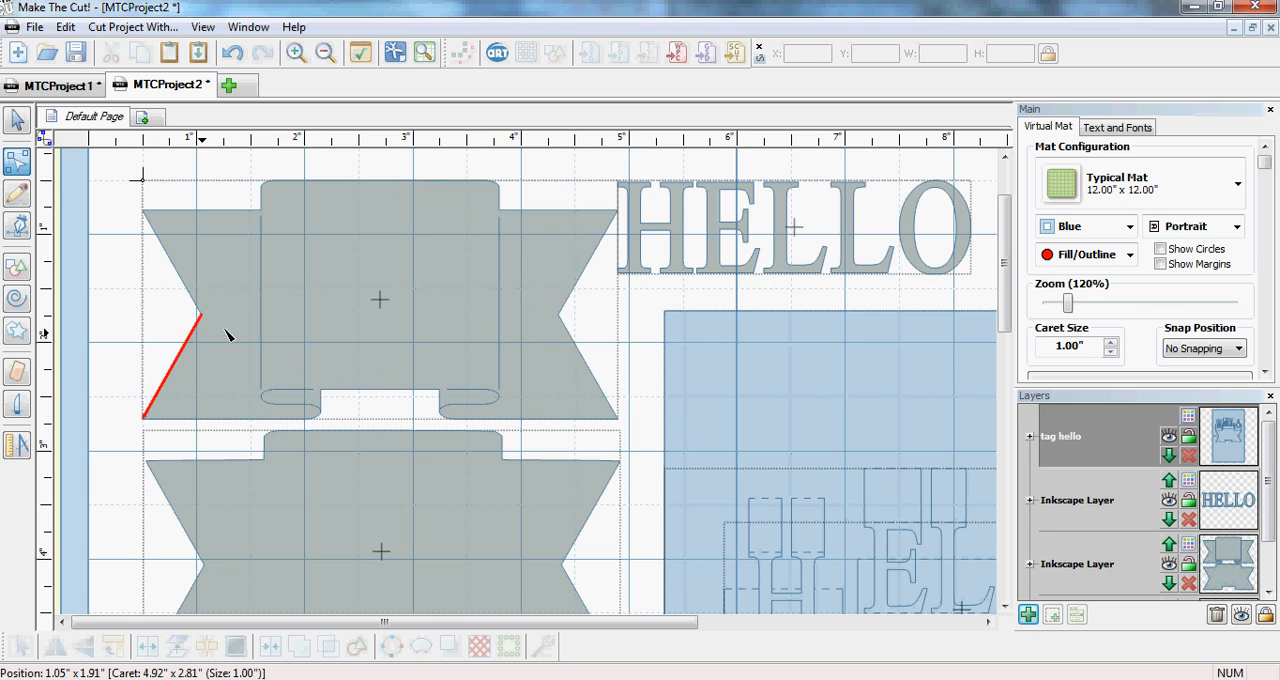
click(220, 210)
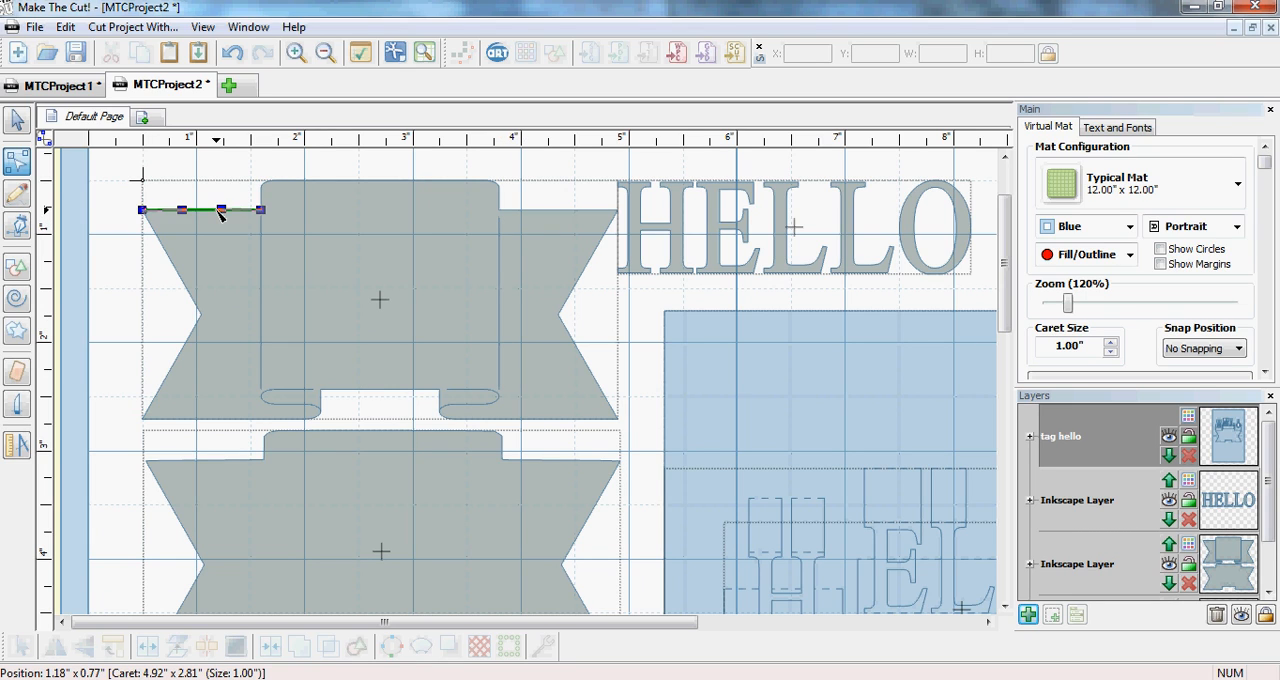
key(Delete)
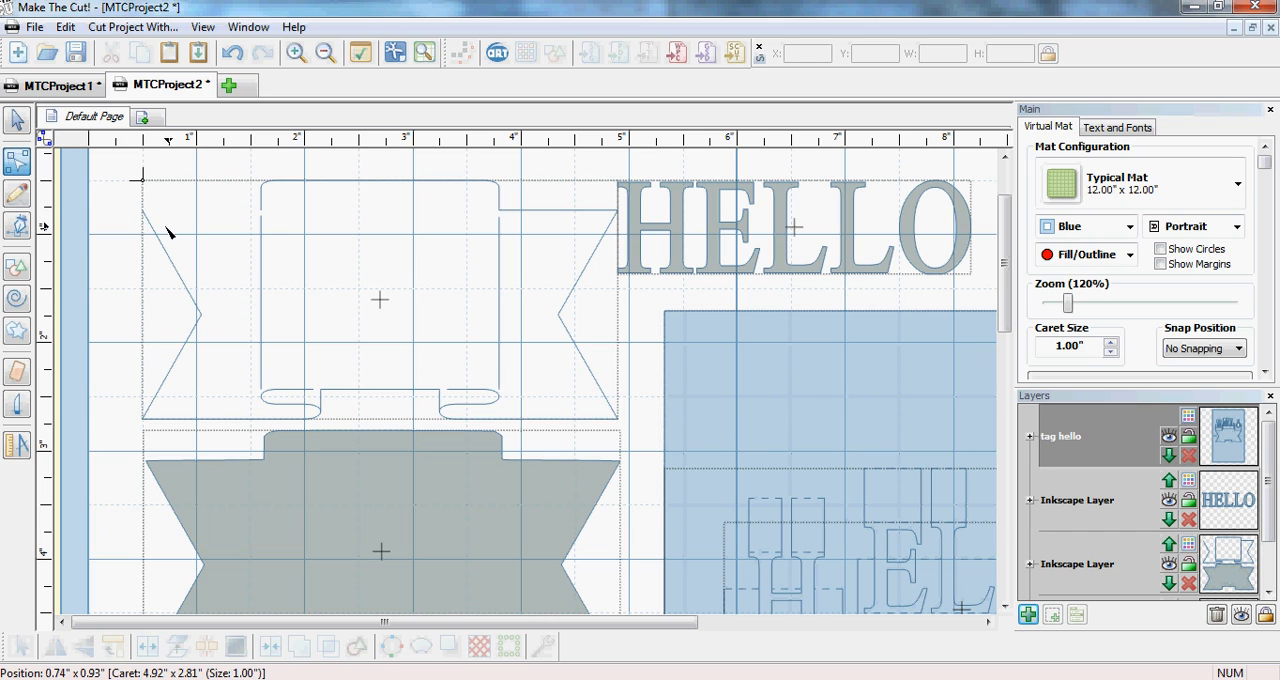
click(532, 211)
key(Delete)
click(590, 268)
key(Delete)
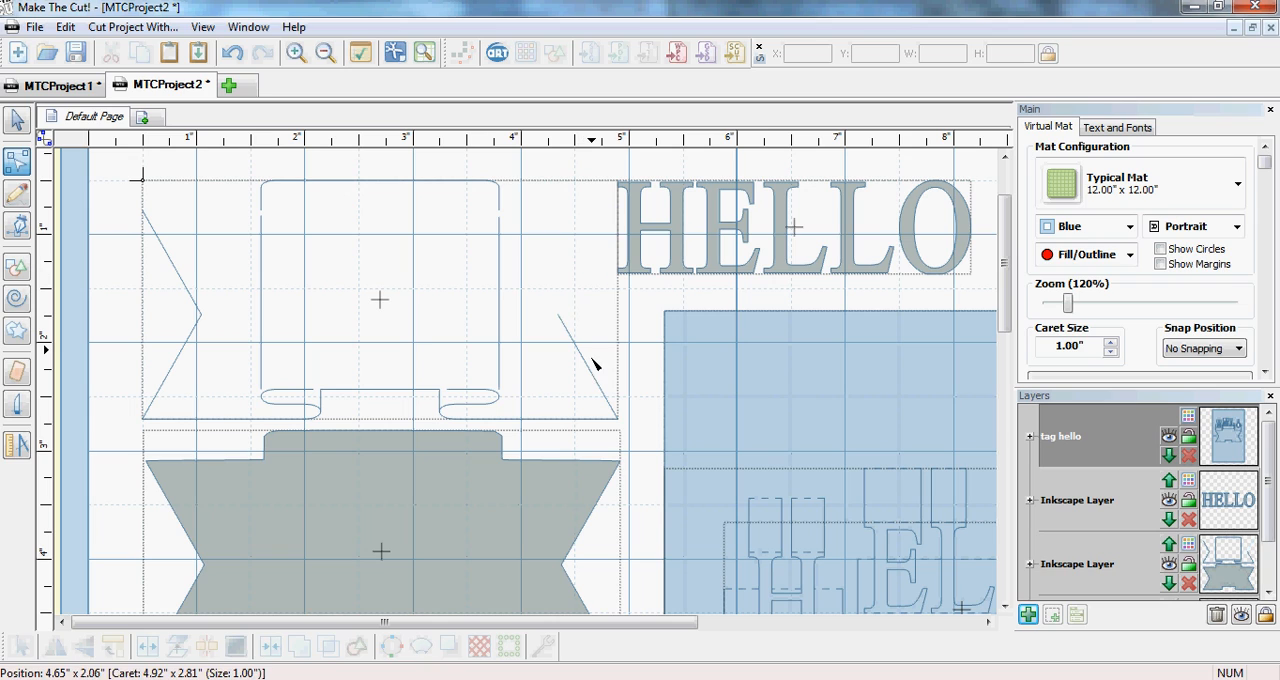
- Delete the upper banner's lower right tail edges and the curl segments hanging below its centre panel
click(596, 381)
key(Delete)
click(554, 419)
key(Delete)
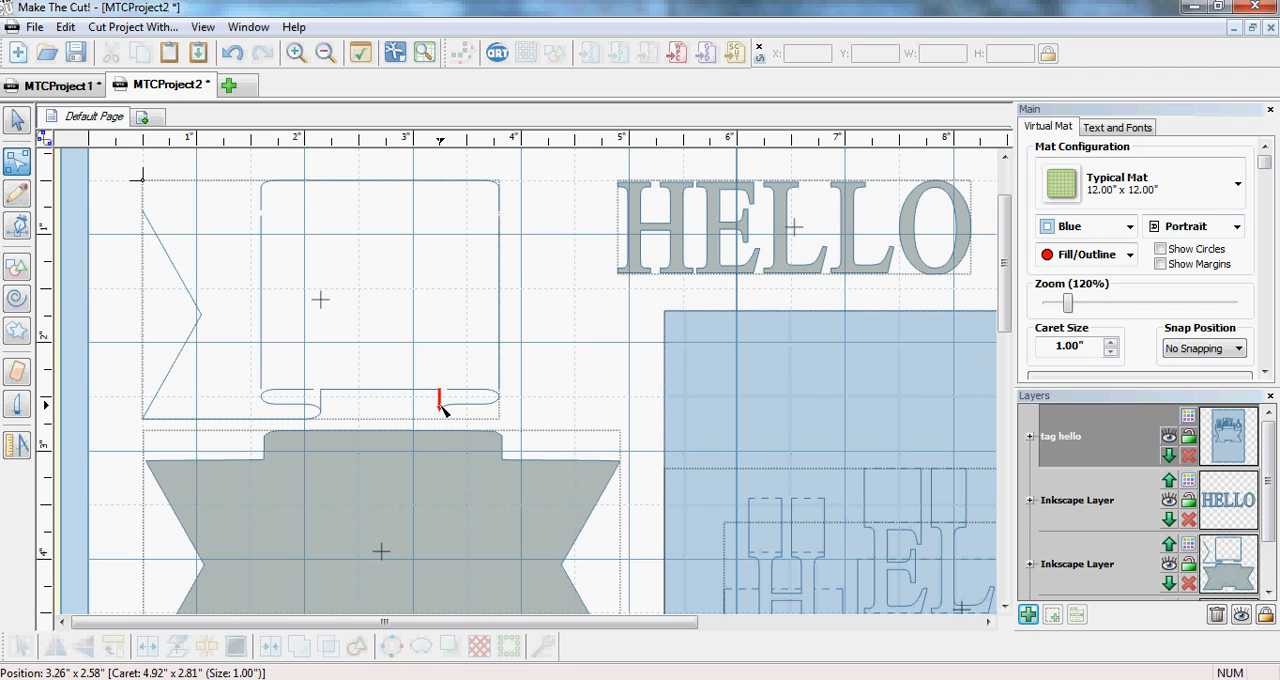
key(Delete)
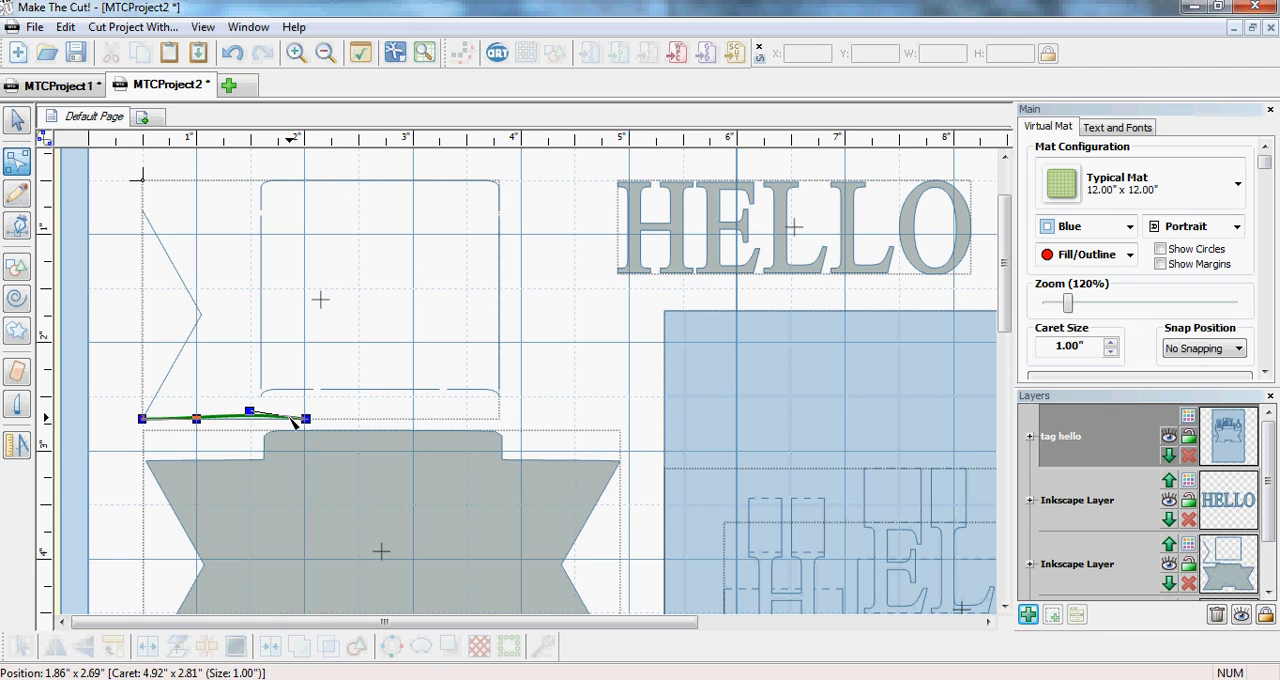
- Delete the remaining left tail edges so only the upper banner's centre panel outline is left
click(168, 388)
key(Delete)
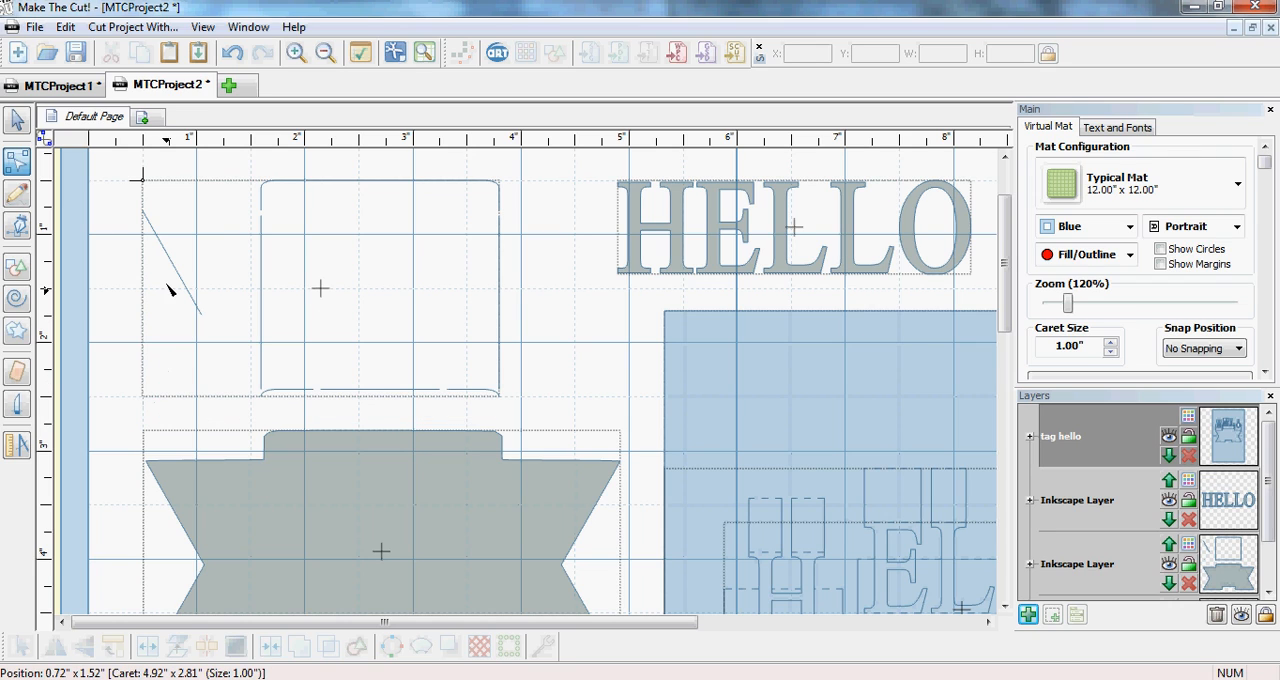
click(187, 288)
key(Delete)
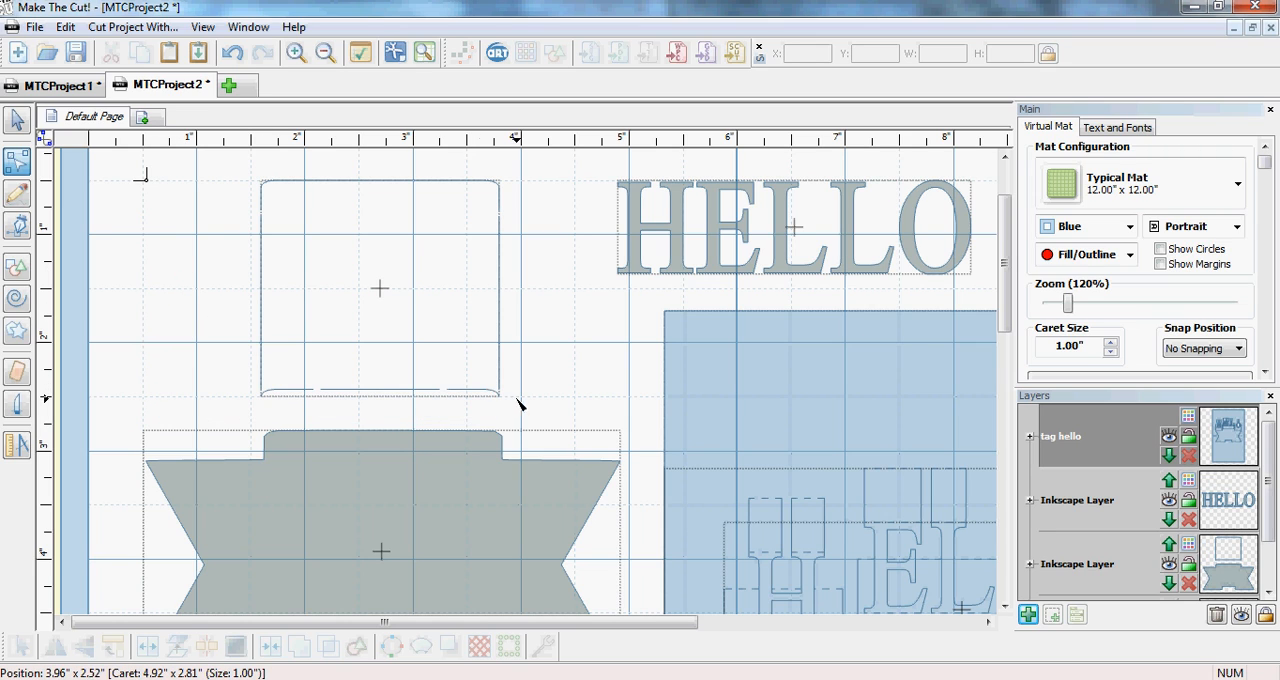
- Close the gaps in the centre panel's two sides and lower right corner with short freehand lines between the open ends
click(18, 197)
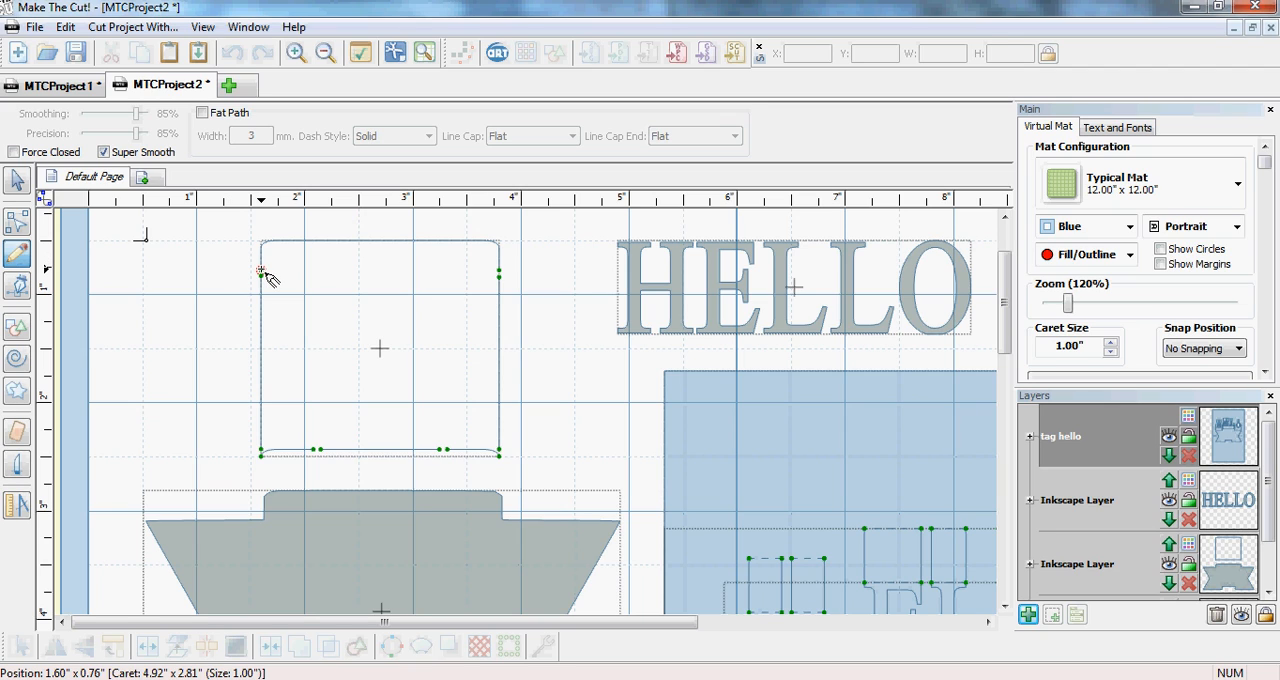
click(263, 272)
key(Delete)
click(502, 275)
key(Delete)
click(500, 451)
key(Delete)
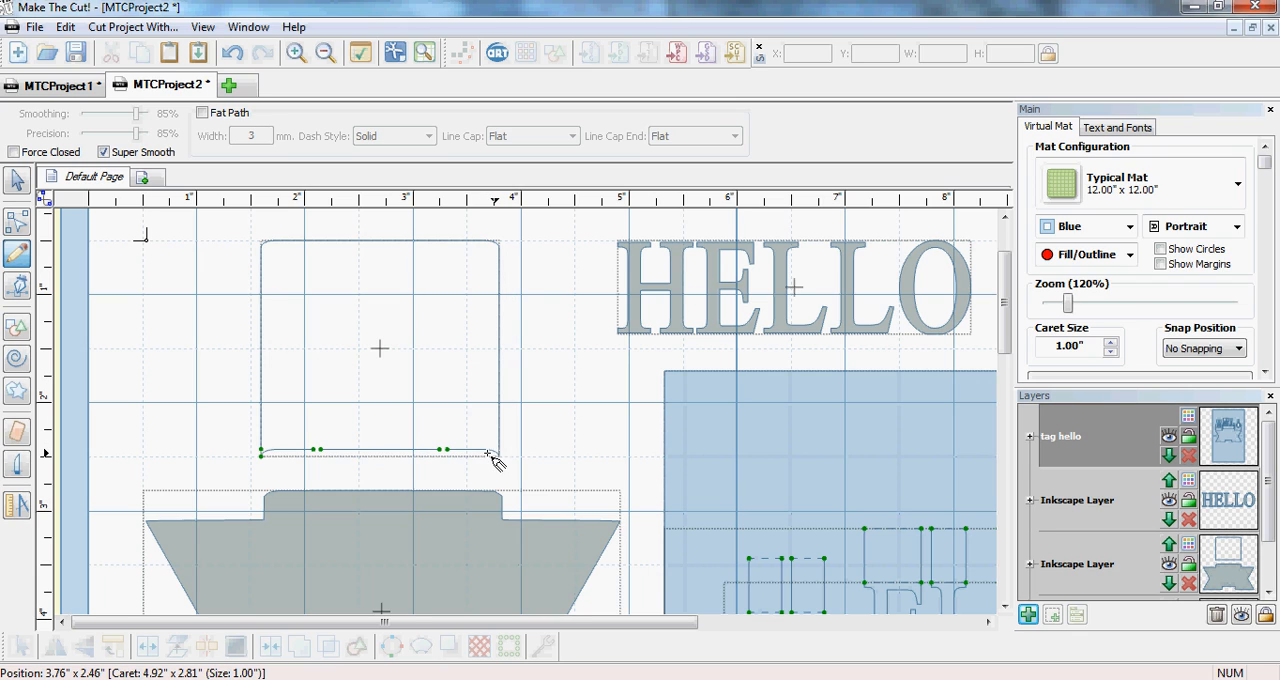
- Close the two gaps in the centre panel's lower edge and its lower left corner with freehand lines
click(443, 450)
key(Delete)
click(320, 450)
key(Delete)
click(260, 455)
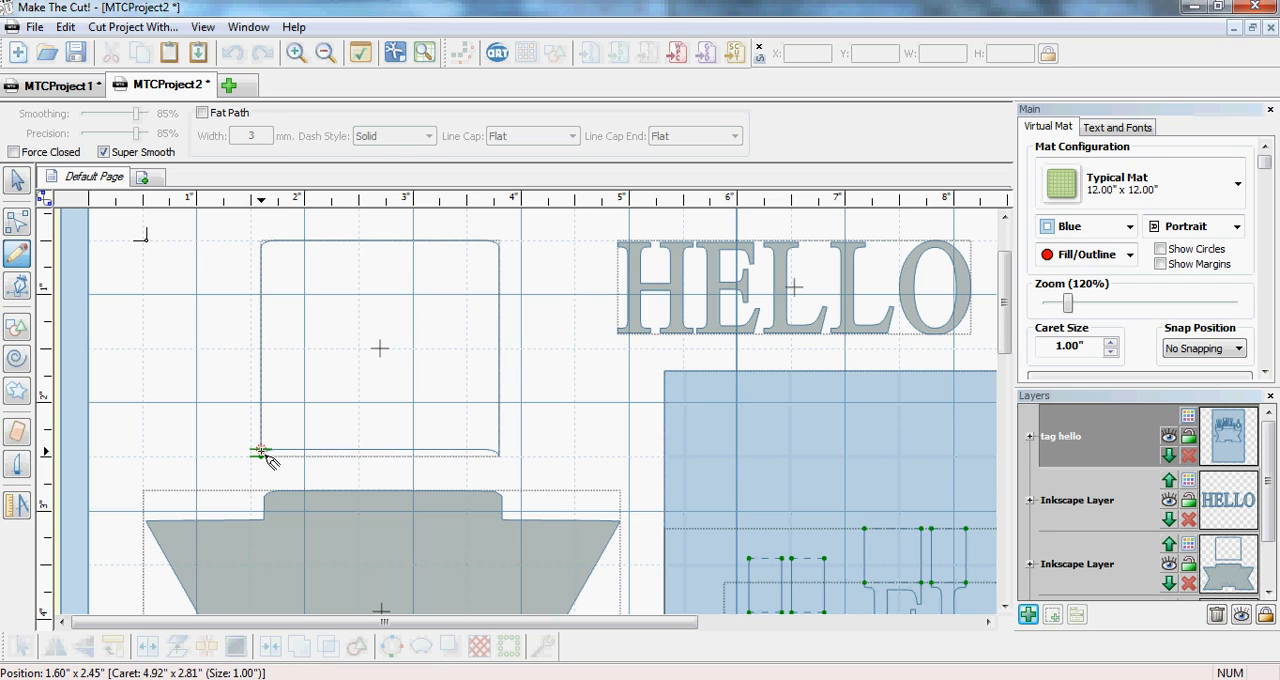
key(Delete)
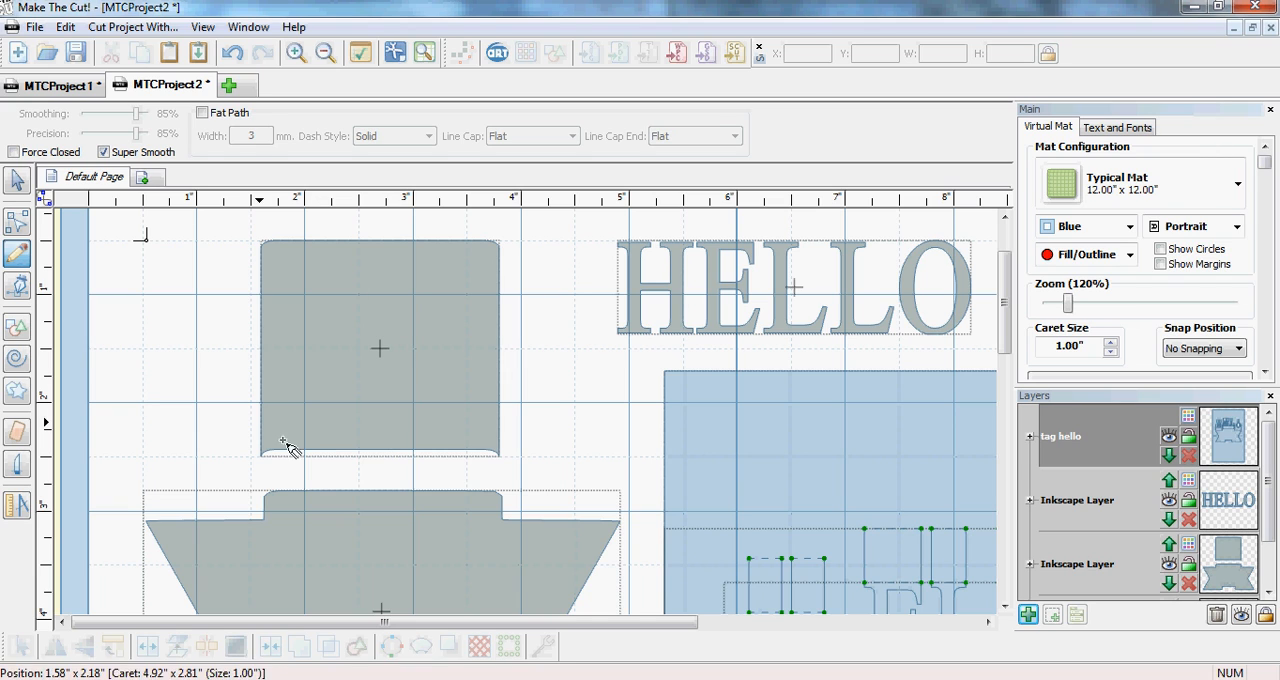
click(18, 181)
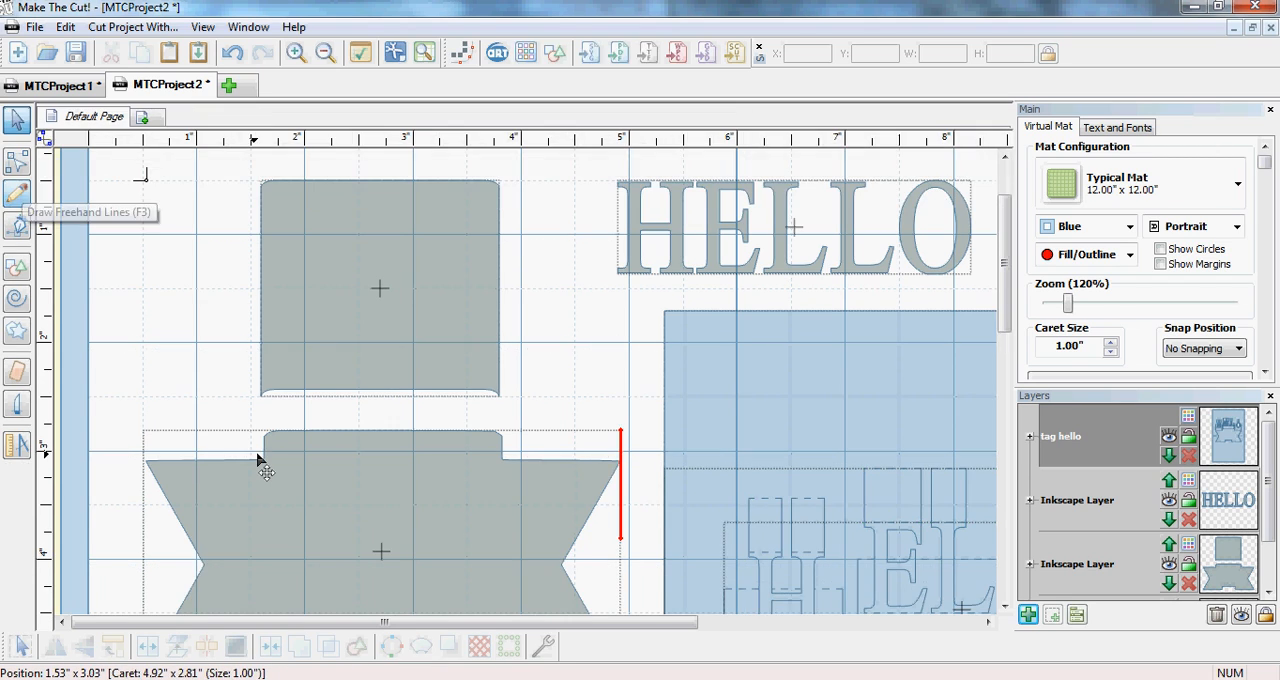
- Change the lower banner's color to the basic green with RGB 0, 128, 0
click(323, 476)
right_click(321, 466)
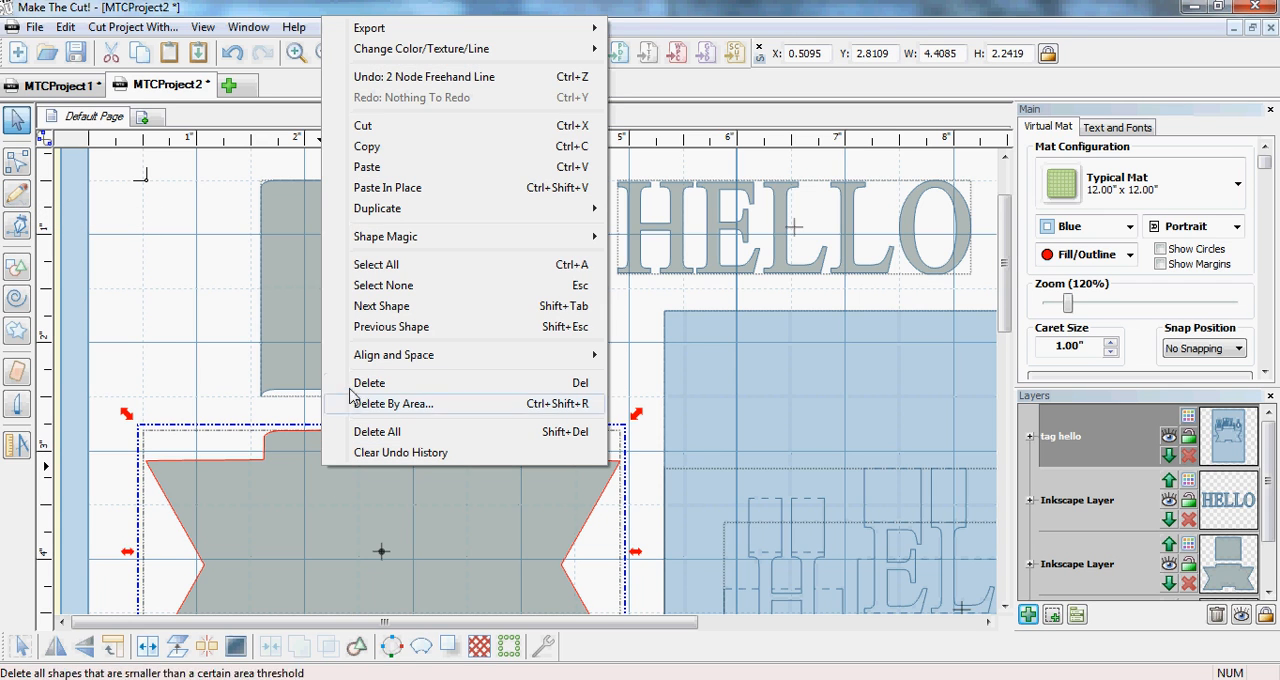
mouse_move(331, 54)
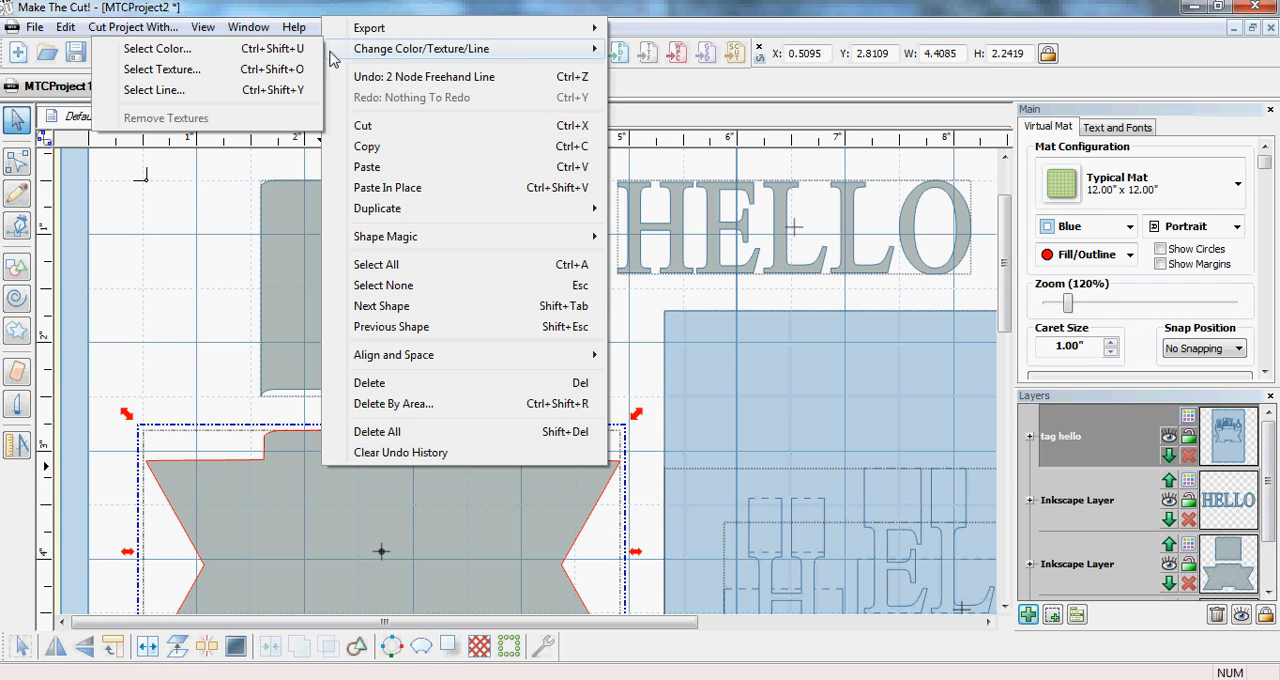
click(265, 54)
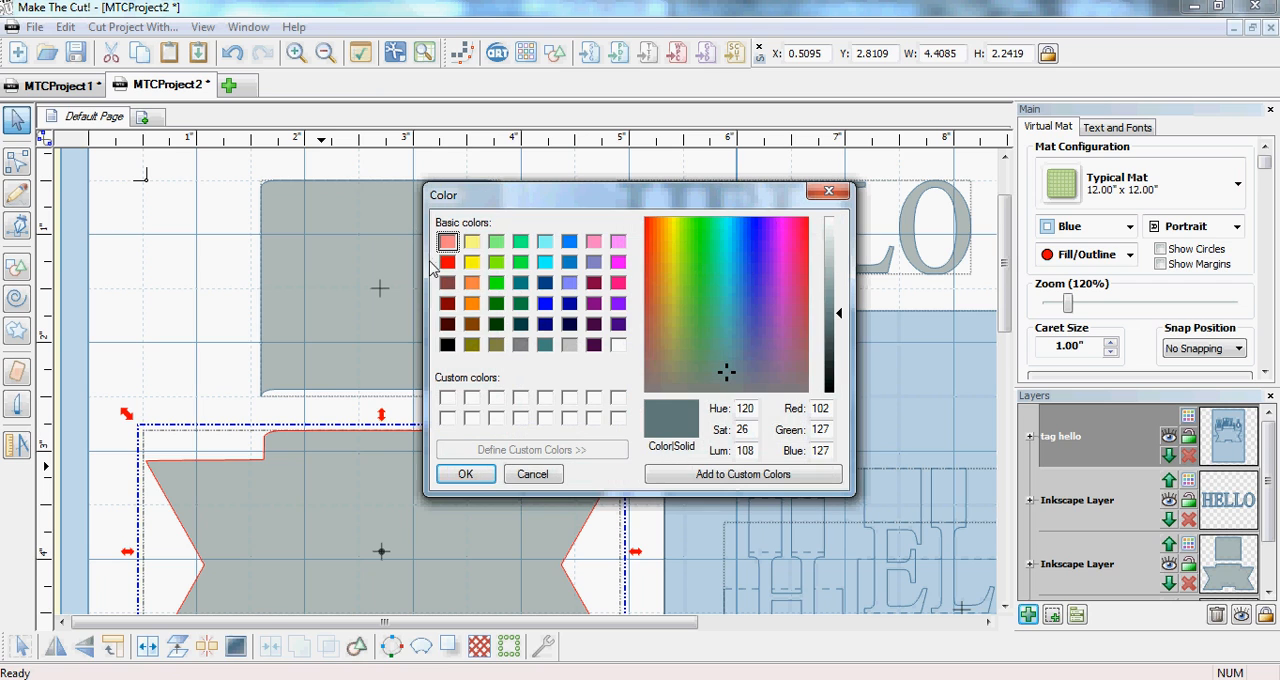
click(497, 304)
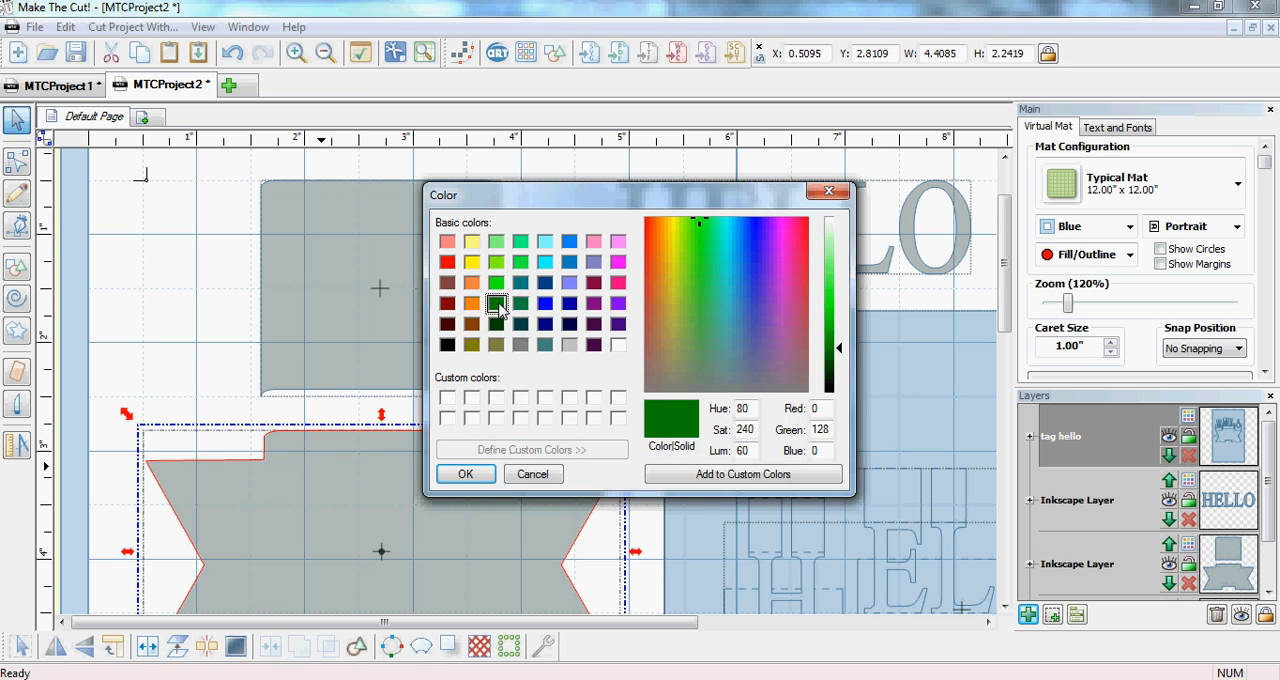
click(462, 474)
- Change the color of the centre panel above the green banner to black
click(433, 303)
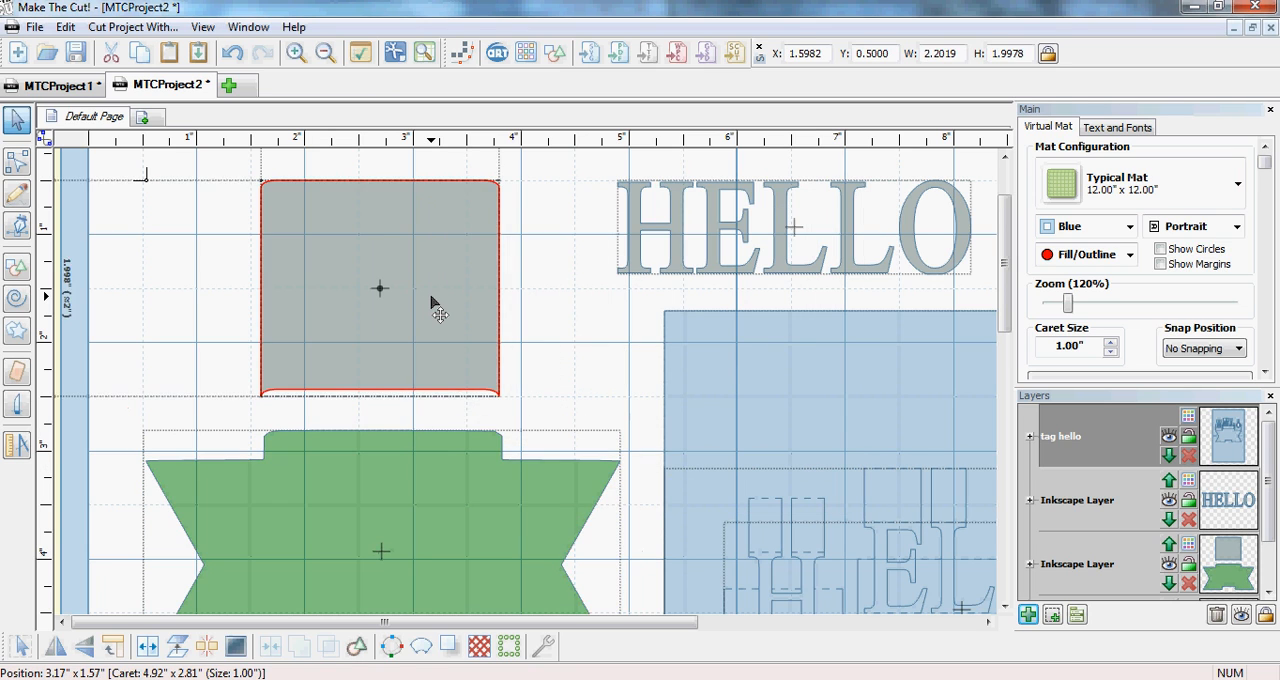
right_click(431, 297)
mouse_move(508, 266)
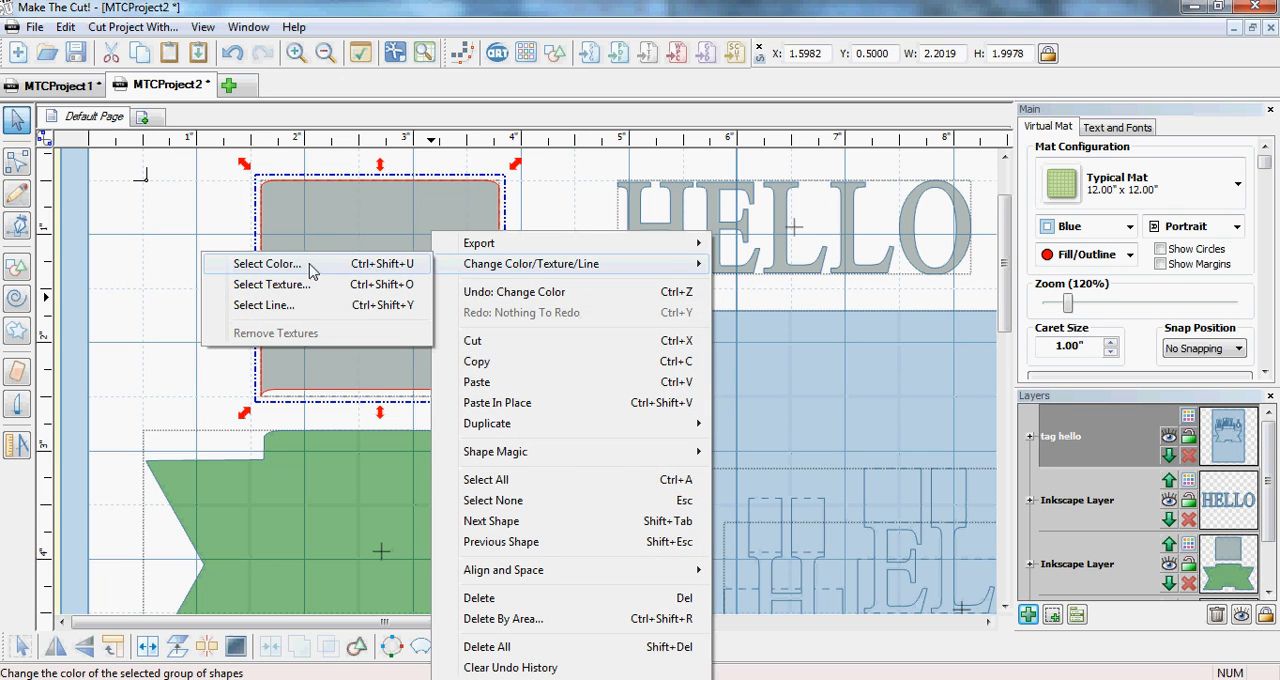
click(268, 264)
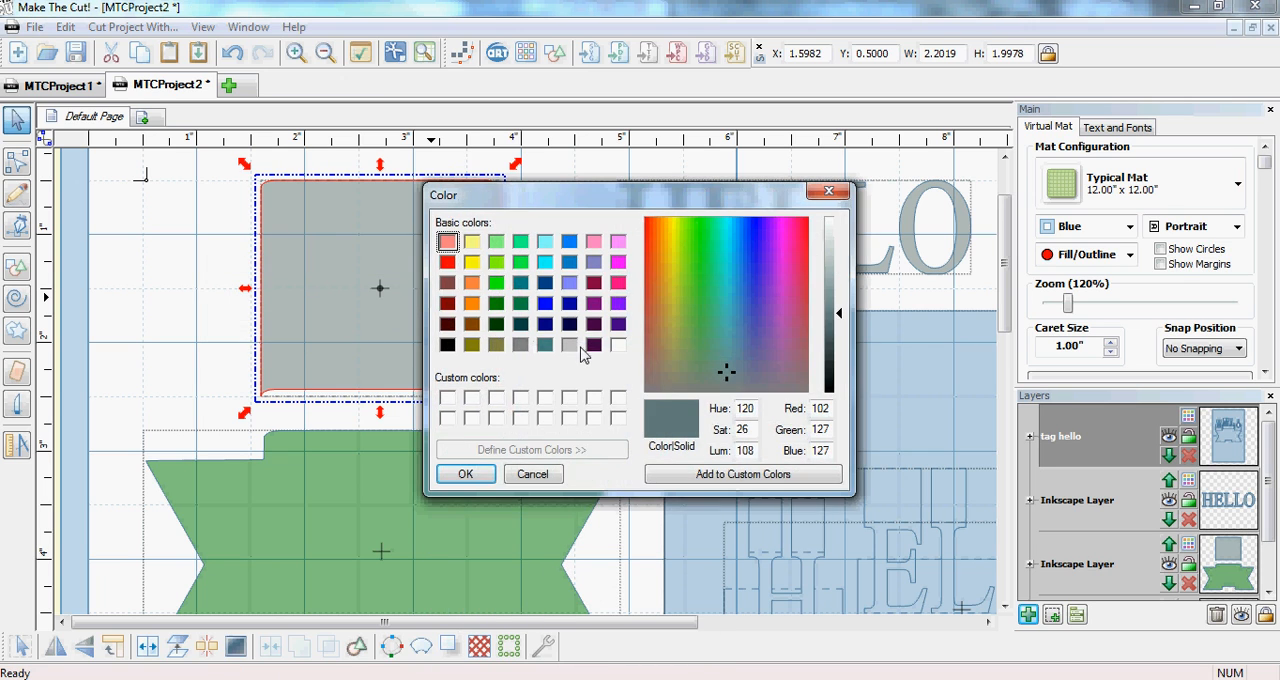
click(447, 345)
click(465, 474)
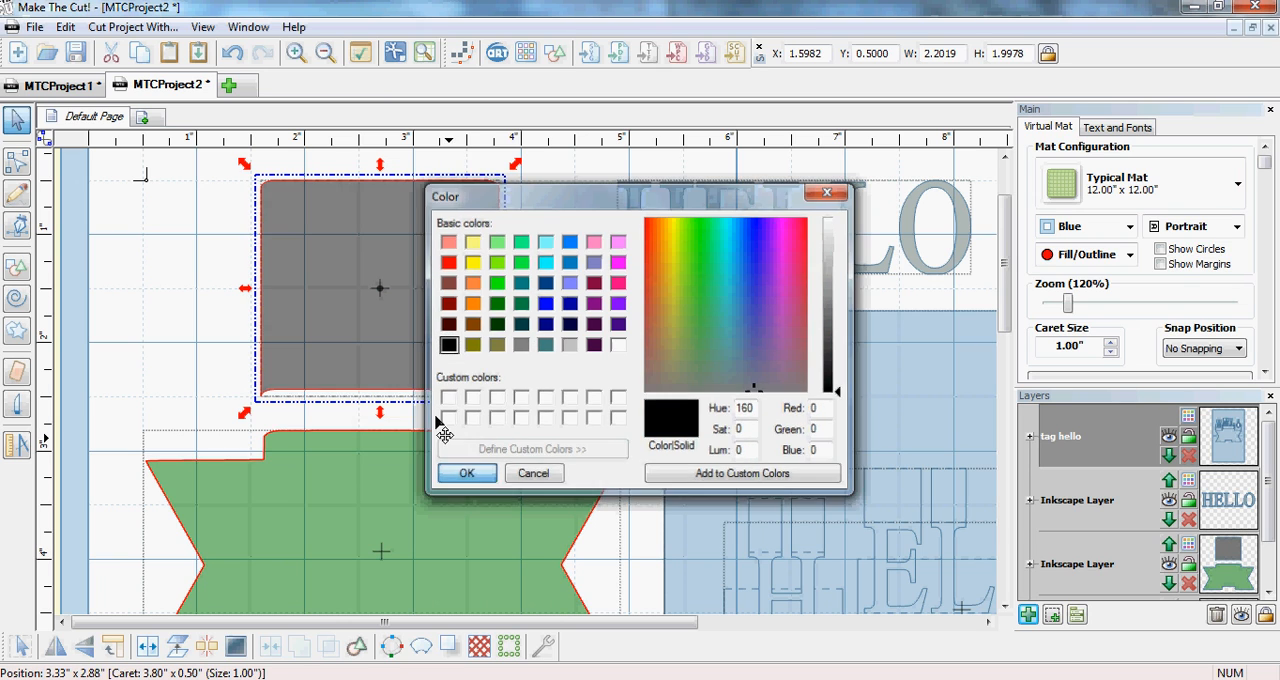
click(122, 265)
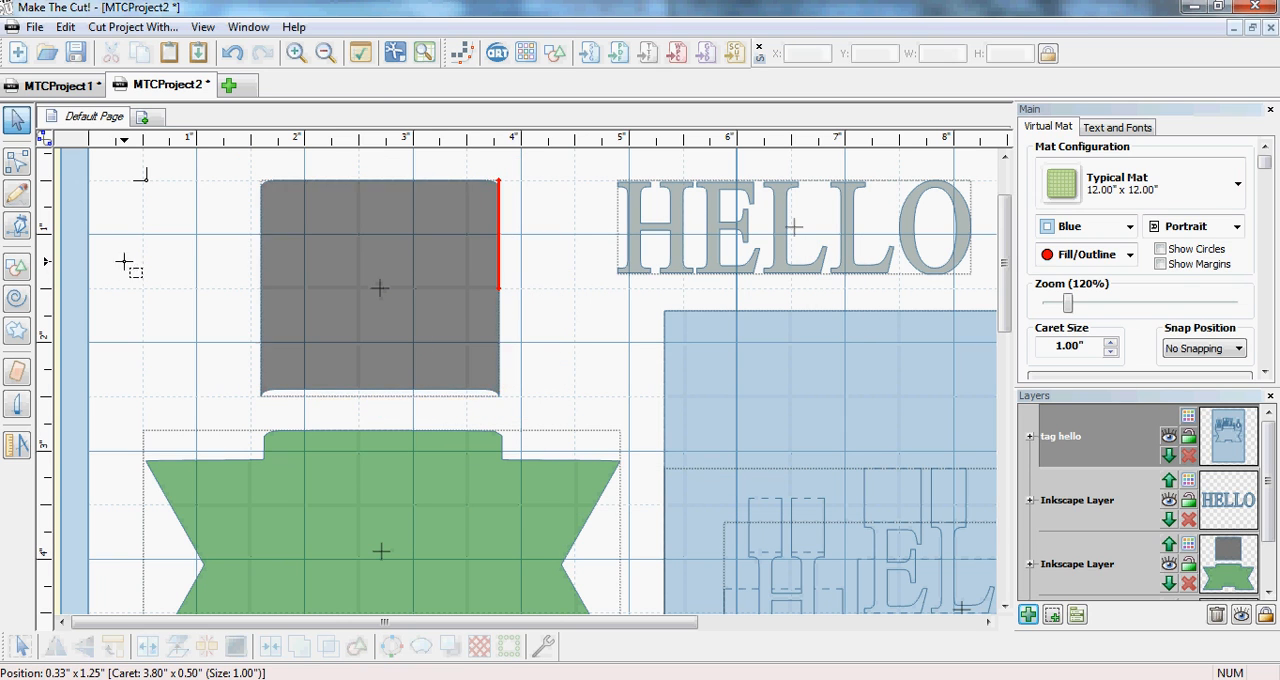
- Generate an inset shadow layer for the black centre panel with a shadow width of -1.5 mm and mitered corners
click(318, 255)
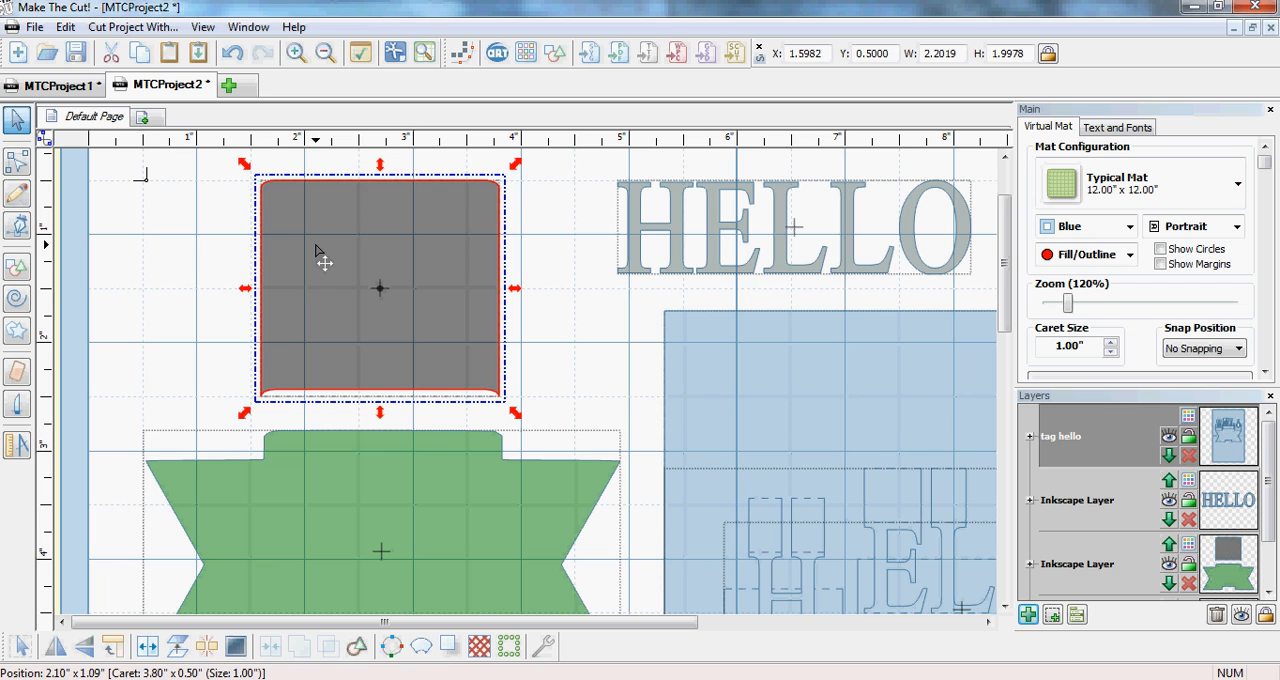
click(449, 647)
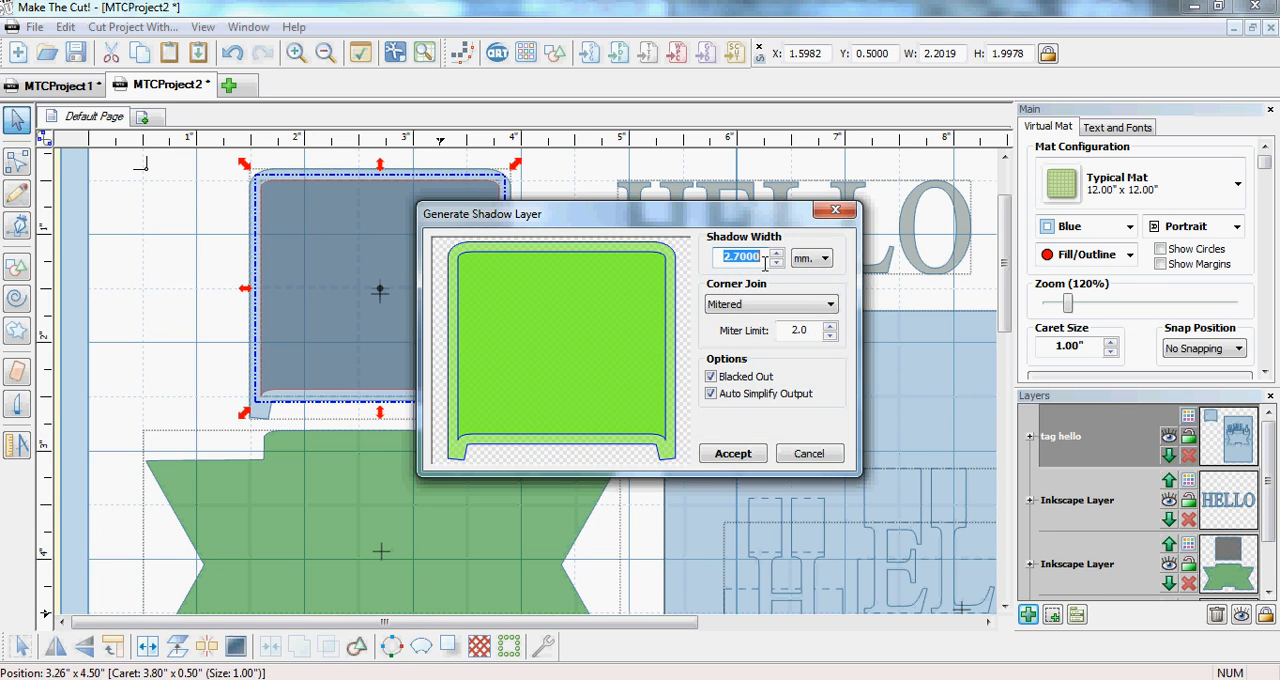
text(-1.5)
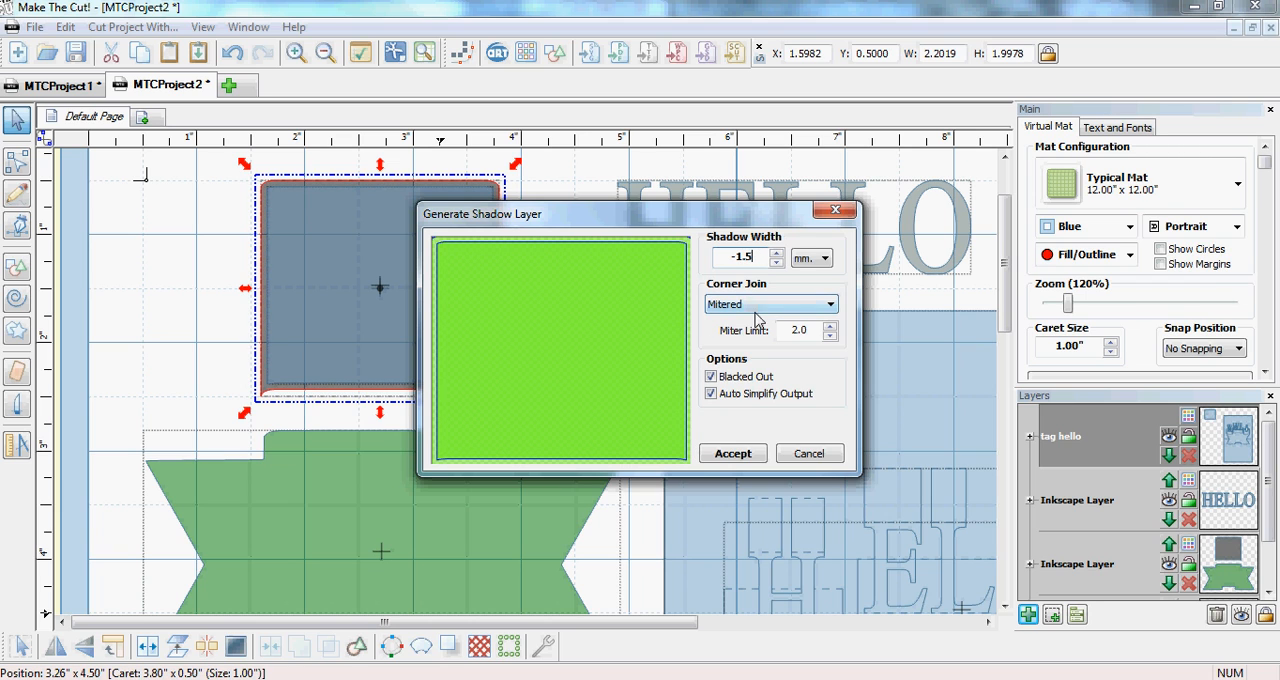
click(732, 453)
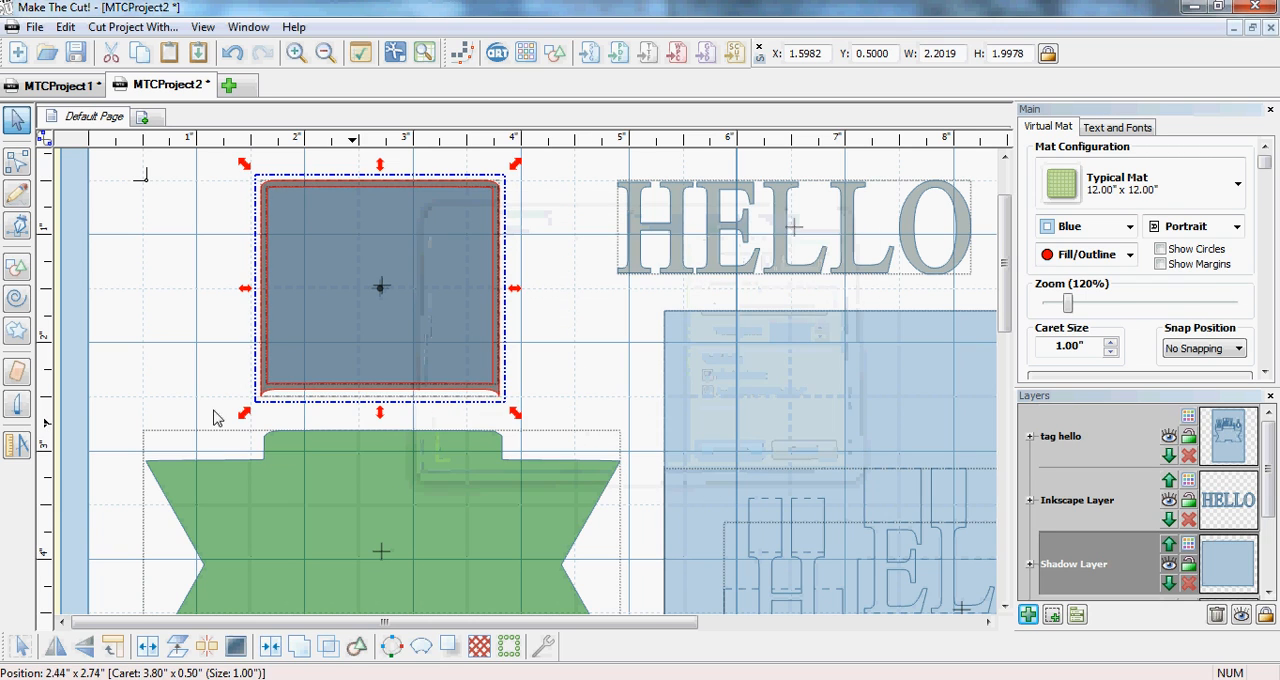
- Change the color of the inset shadow panel to the basic green with RGB 0, 128, 0
click(283, 336)
right_click(287, 333)
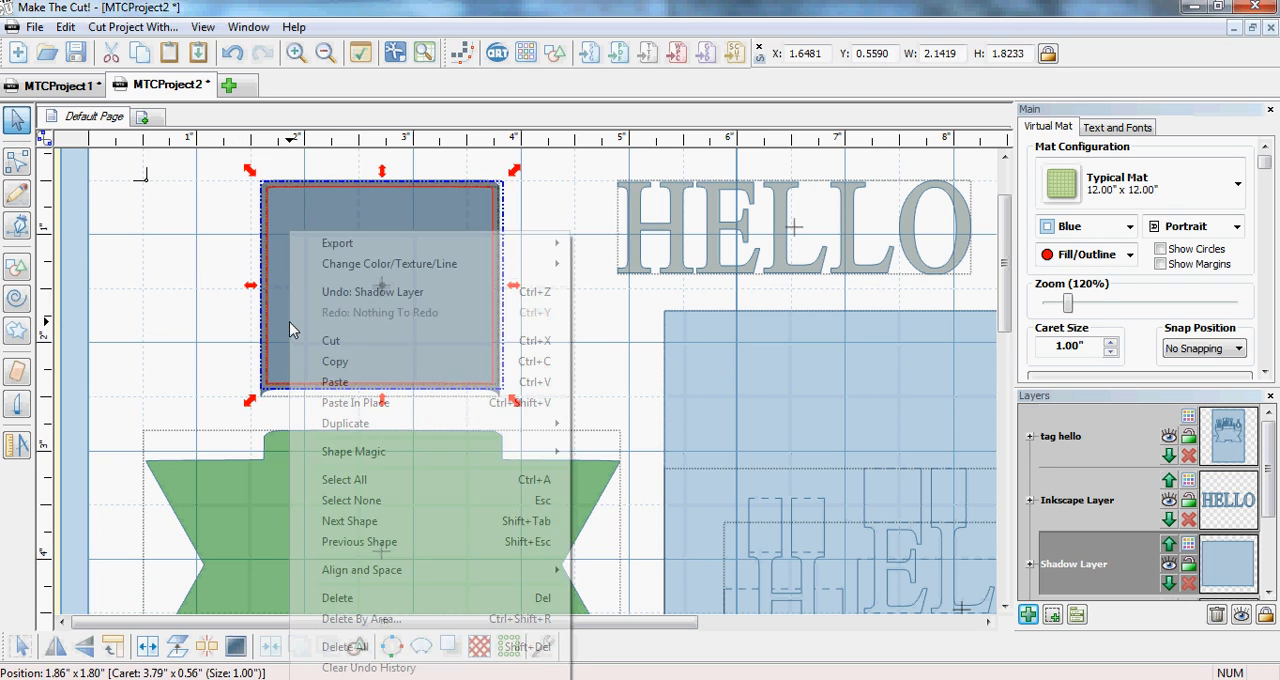
mouse_move(343, 265)
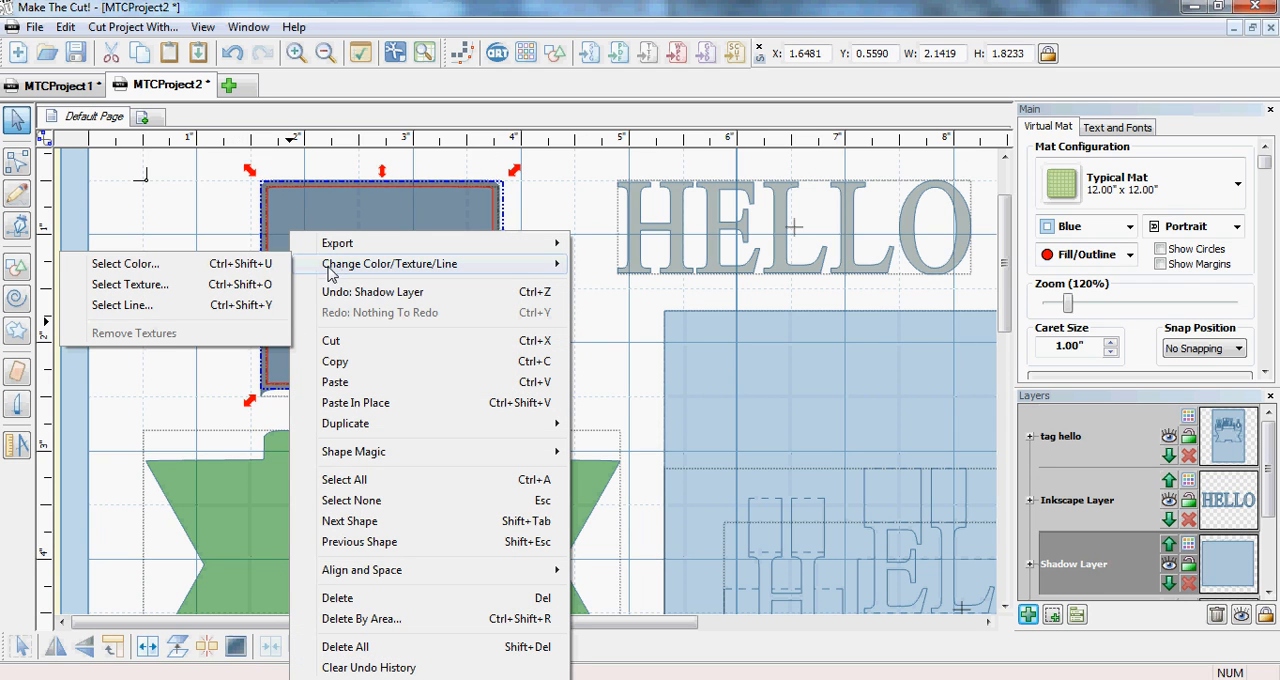
click(145, 264)
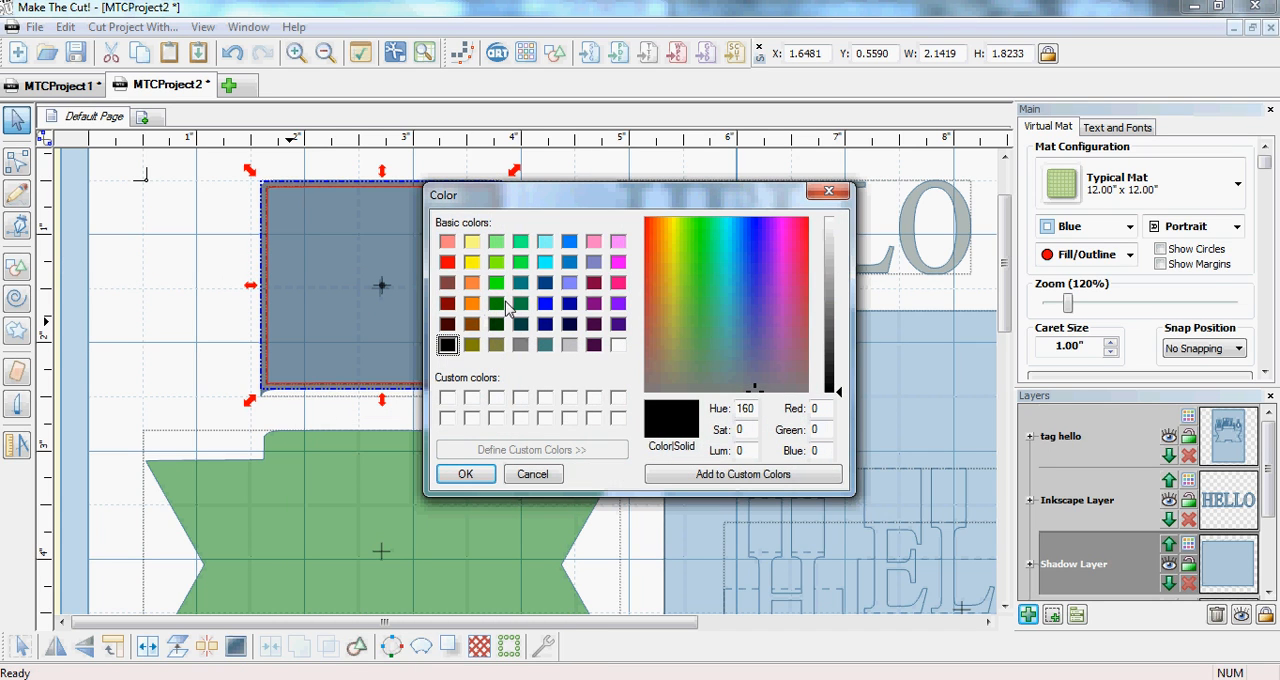
click(497, 304)
click(465, 474)
- Separate the stacked panels so the black one and the green inset one sit side by side above the banner
drag(334, 294, 472, 305)
drag(346, 297, 236, 297)
drag(458, 289, 433, 279)
- Change the HELLO lettering's color to basic green with RGB 0, 128, 0 and shift the word slightly away from the green panel
drag(608, 172, 970, 245)
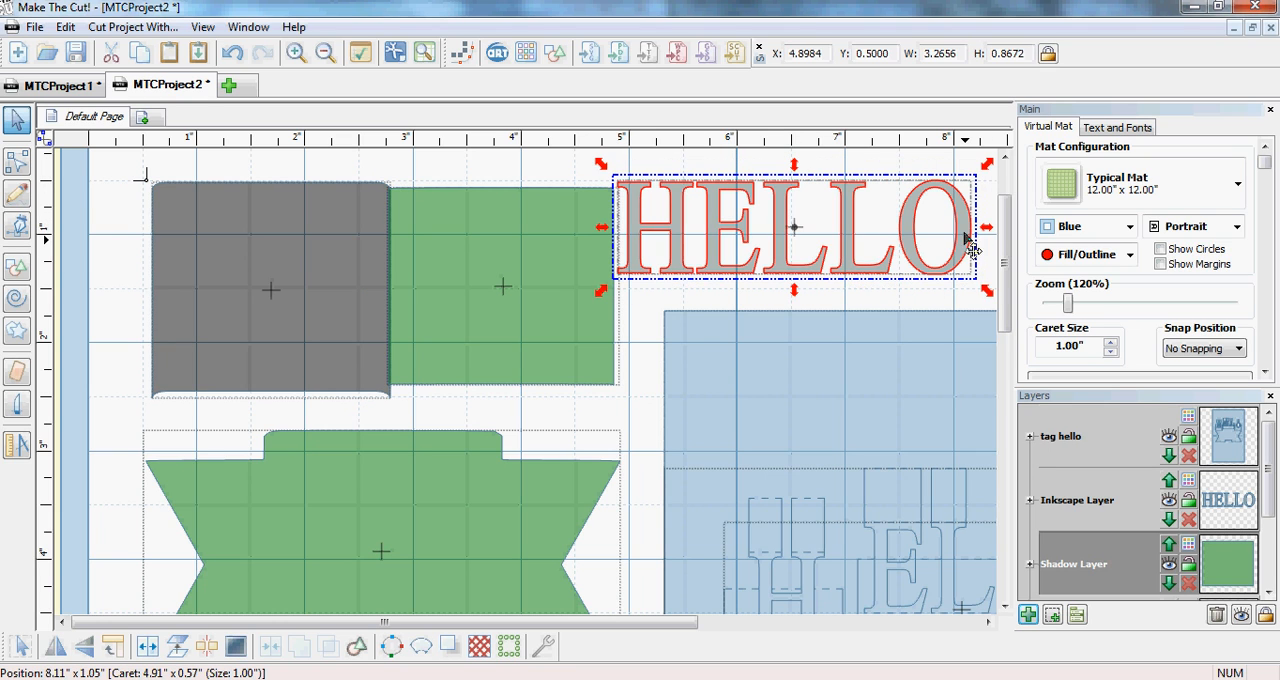
right_click(970, 245)
mouse_move(1010, 263)
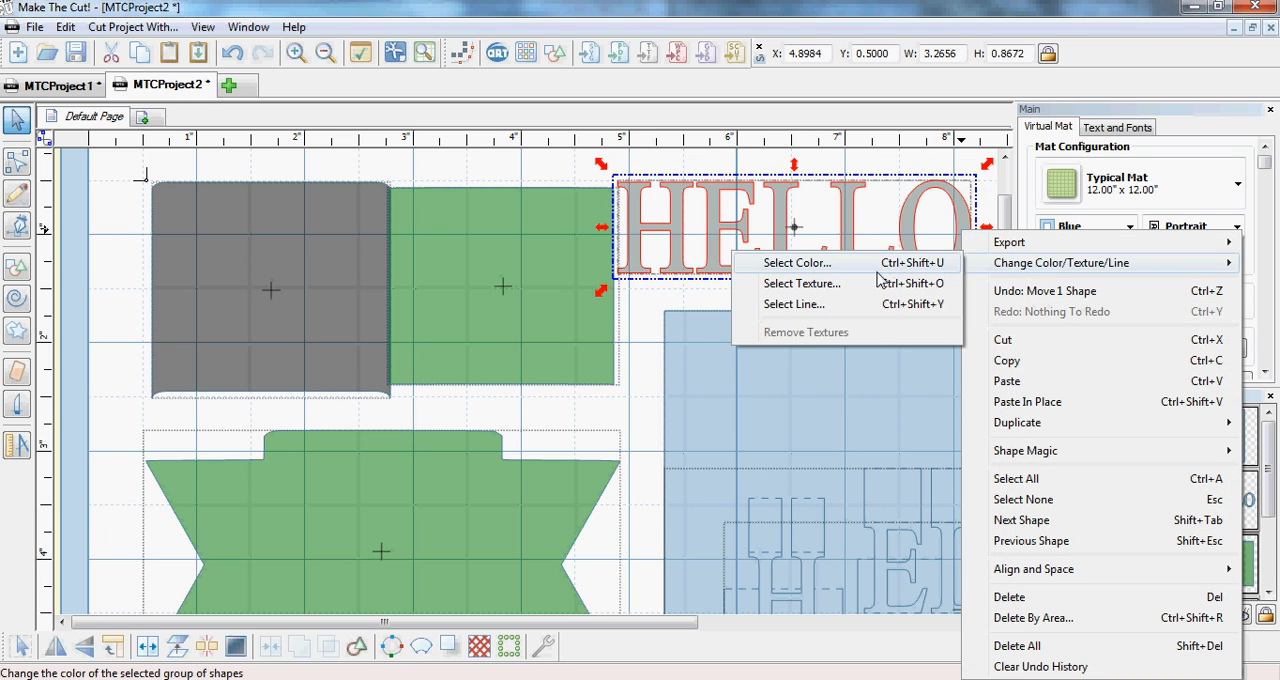
click(816, 265)
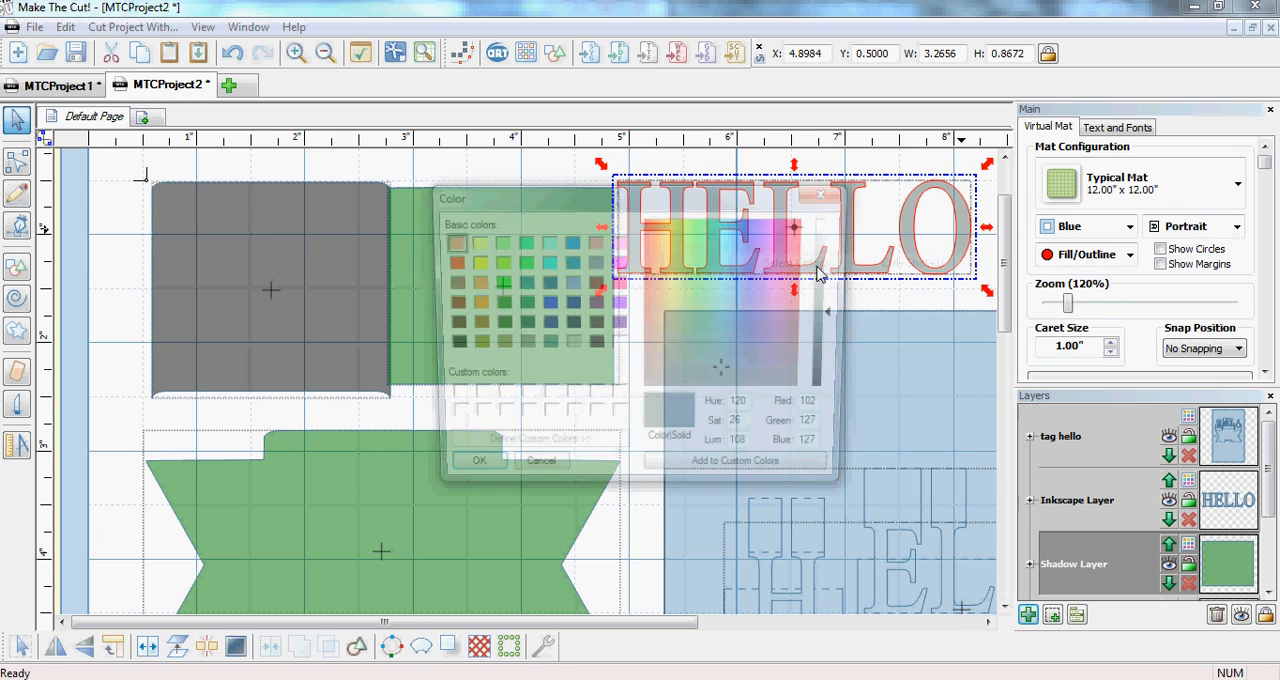
click(496, 304)
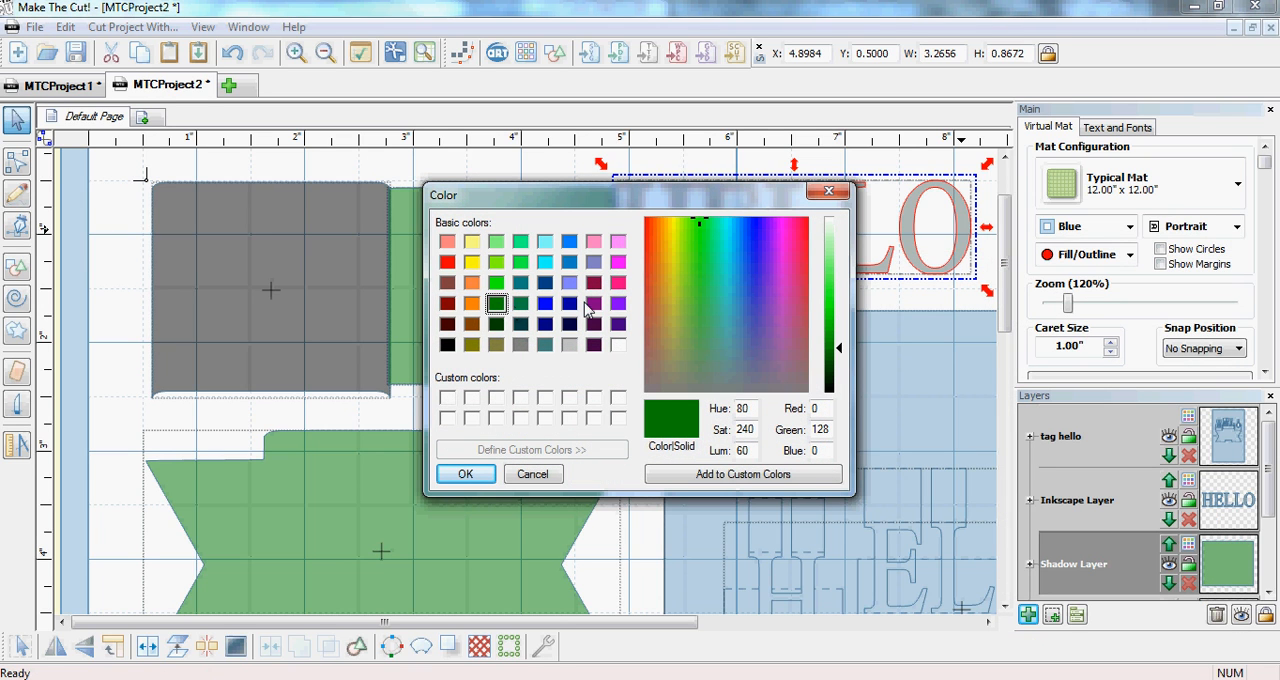
click(466, 474)
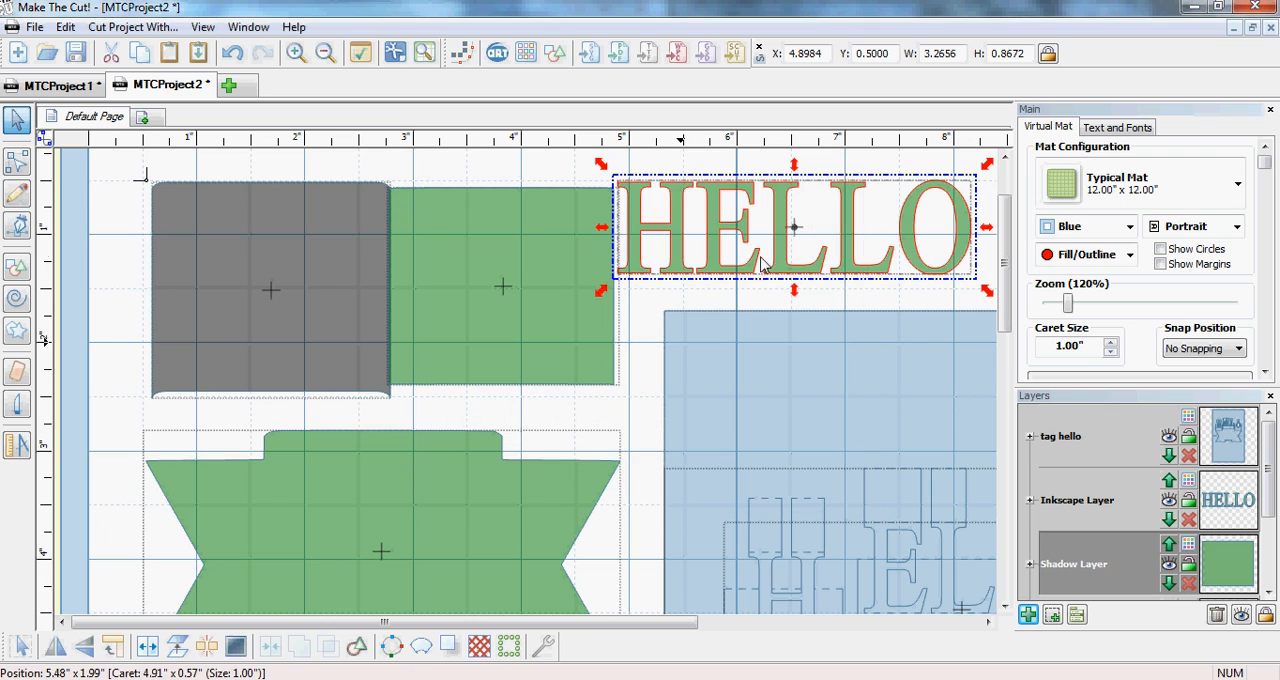
drag(718, 262, 738, 263)
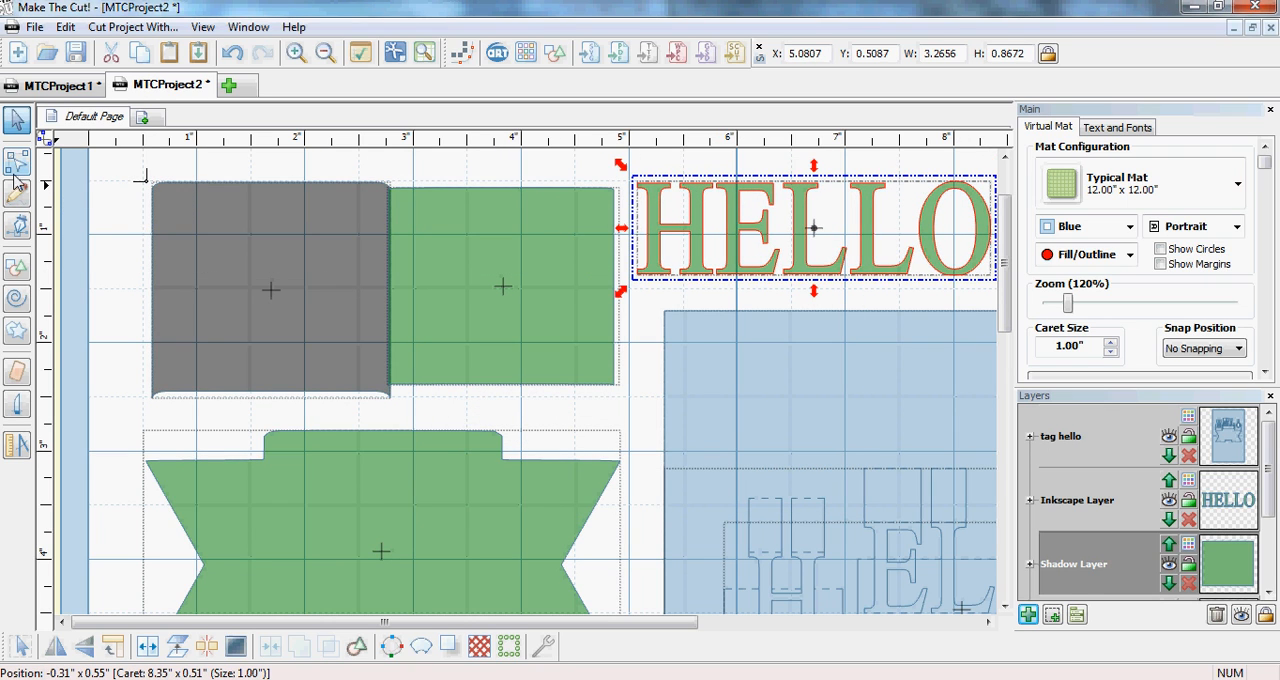
- Draw a square polygon about 1.12 inches wide inside the green panel
click(17, 276)
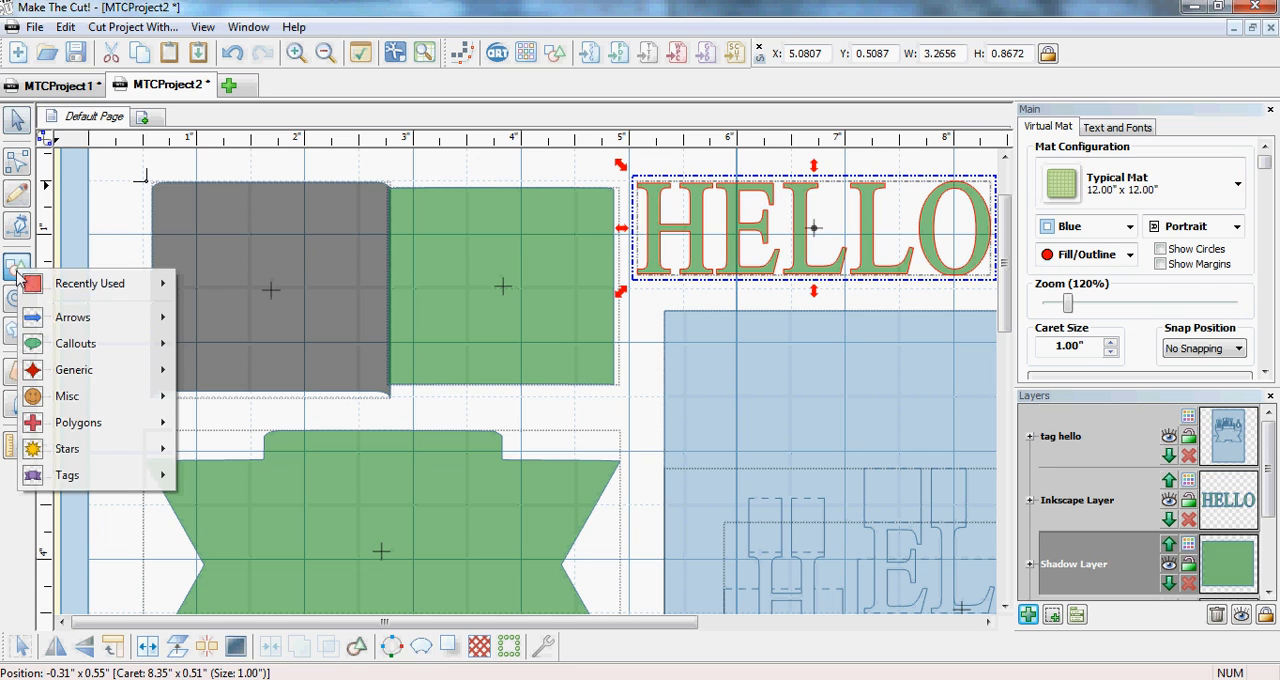
mouse_move(108, 290)
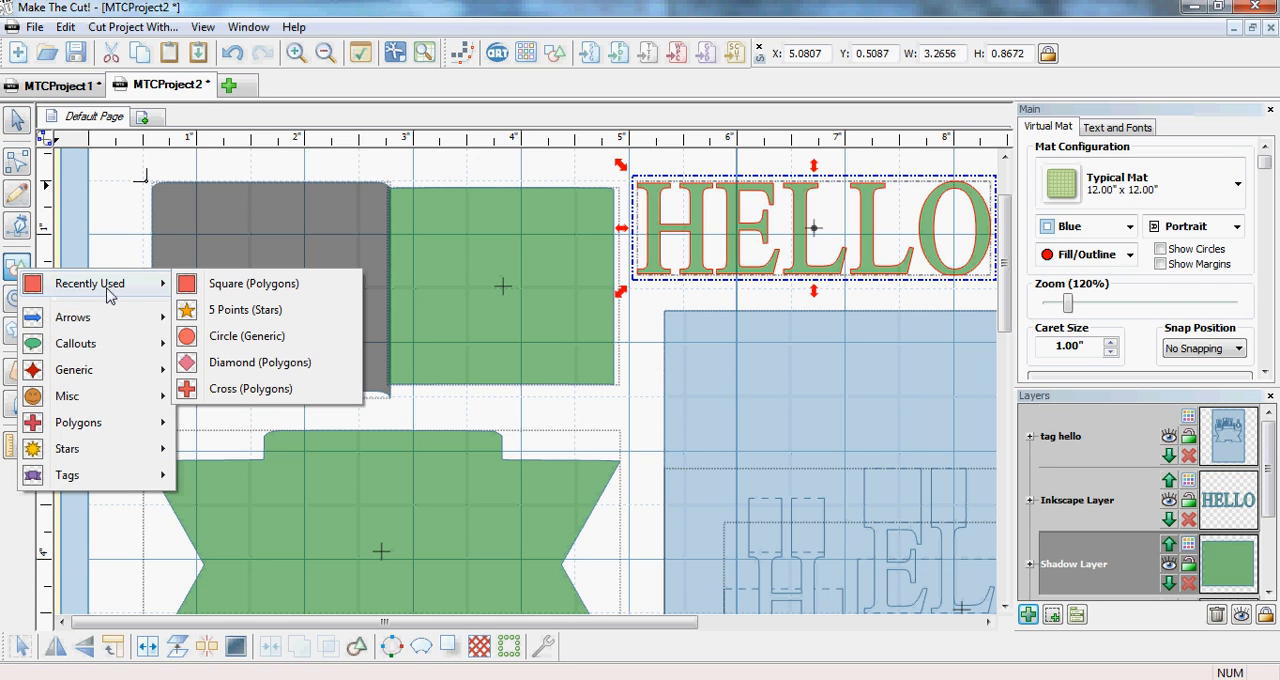
click(239, 288)
drag(418, 234, 556, 310)
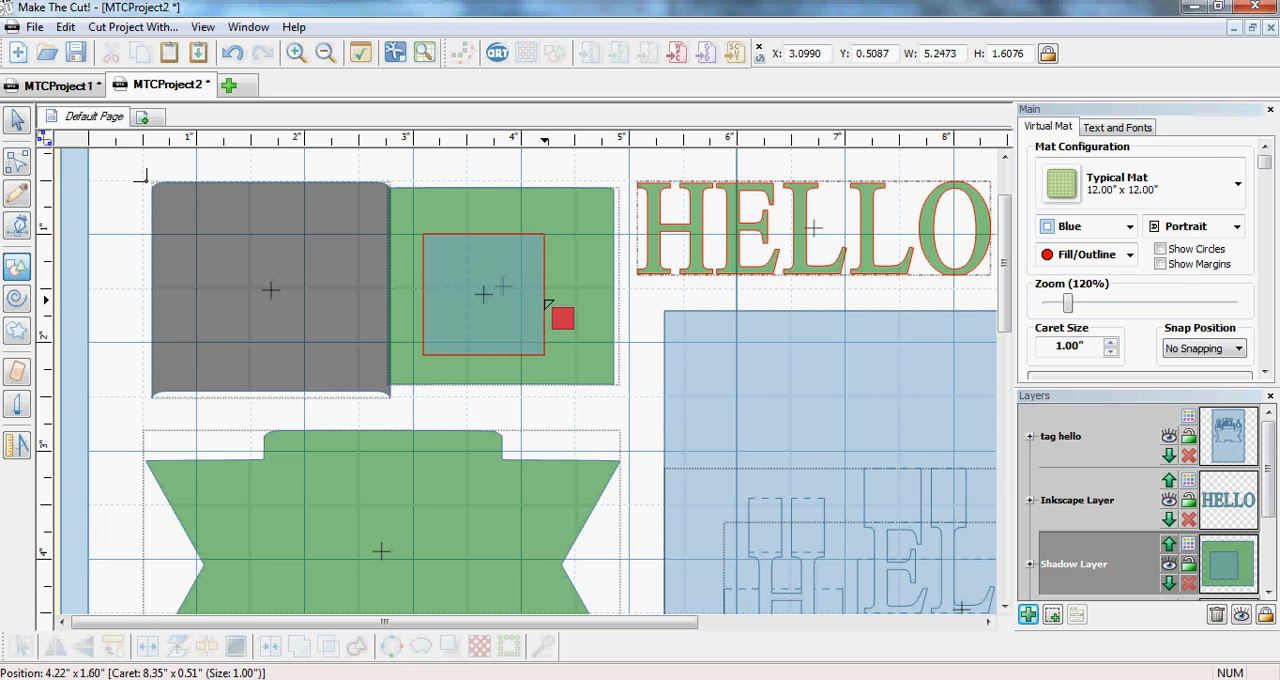
- Center the small square on the green panel
click(17, 120)
drag(357, 163, 630, 398)
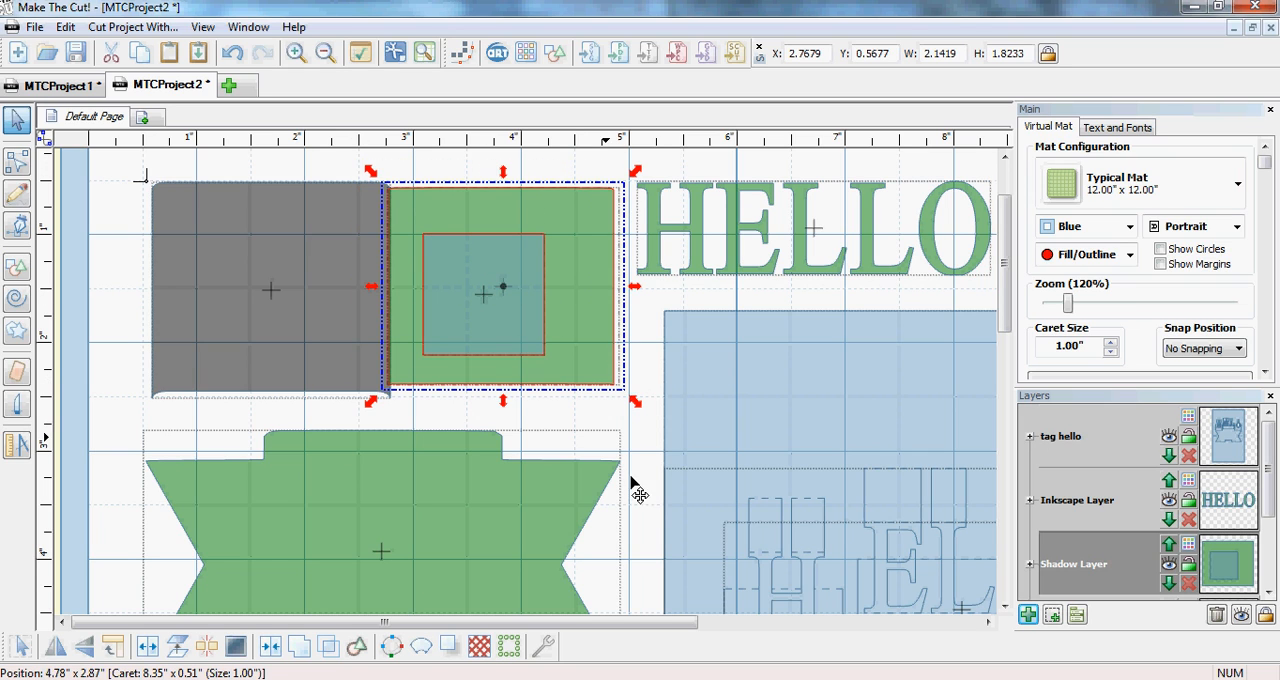
key(alt+c)
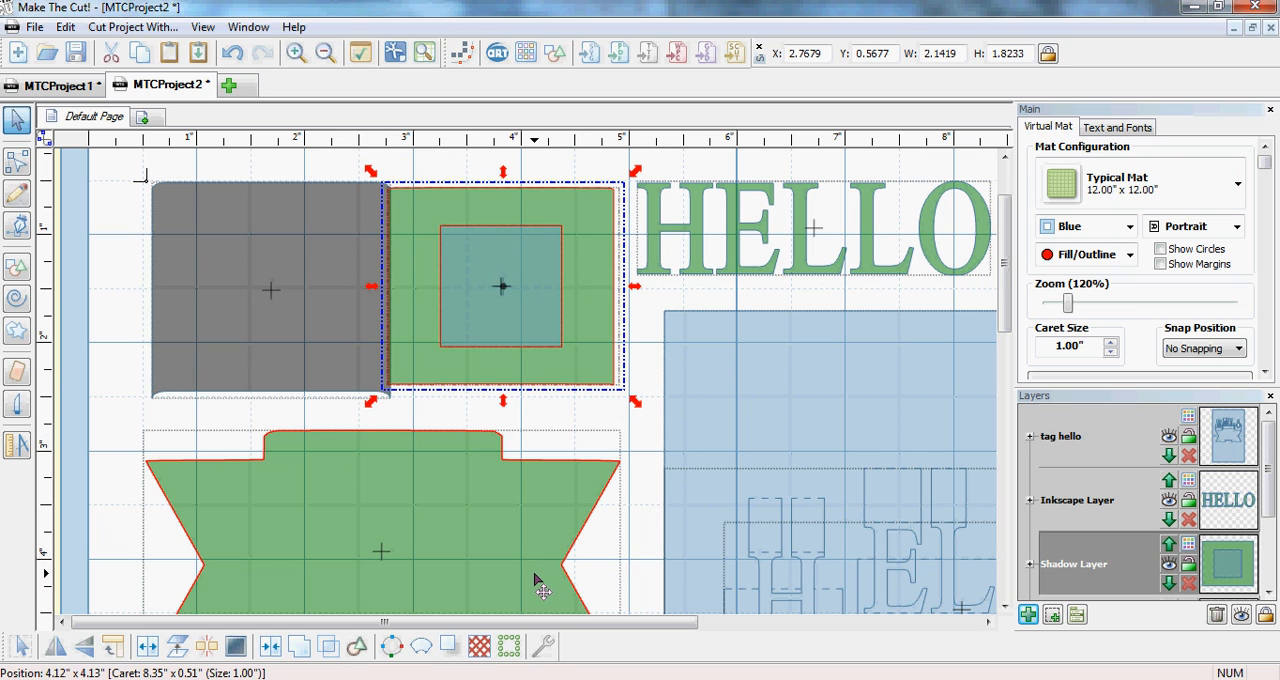
click(474, 177)
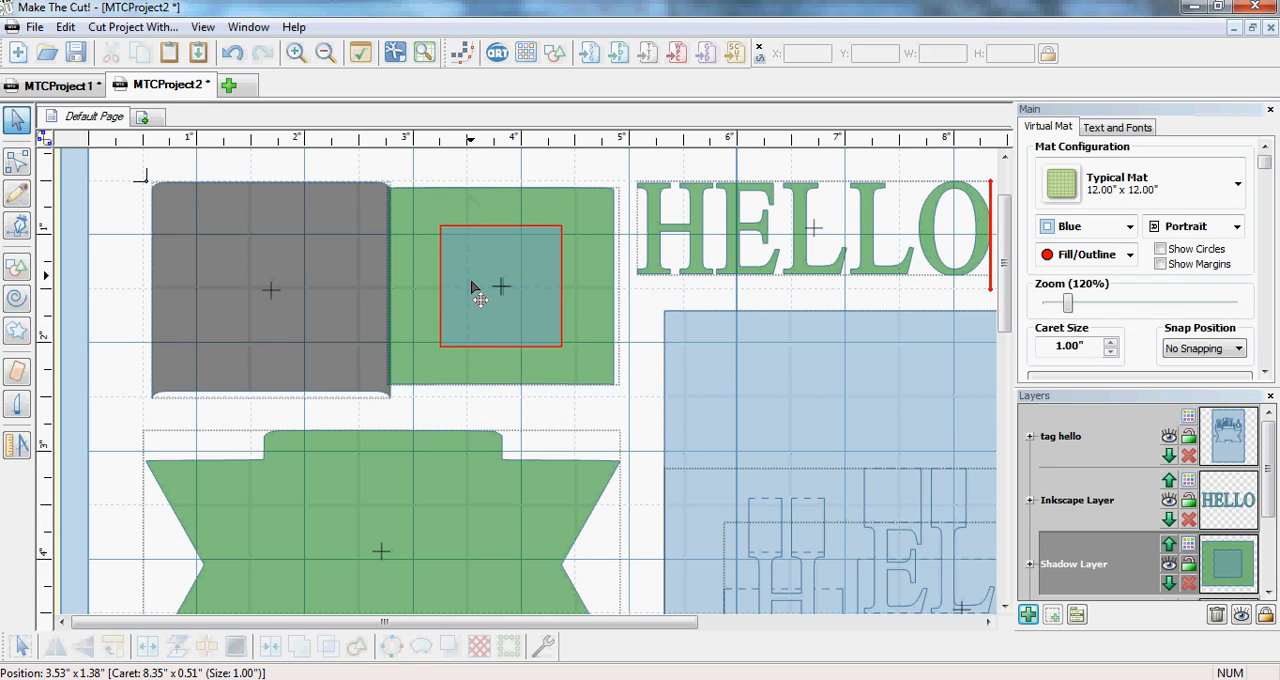
- Generate a blacked-out inset shadow layer for the small square with a shadow width of -1.5 mm and mitered corners
click(474, 283)
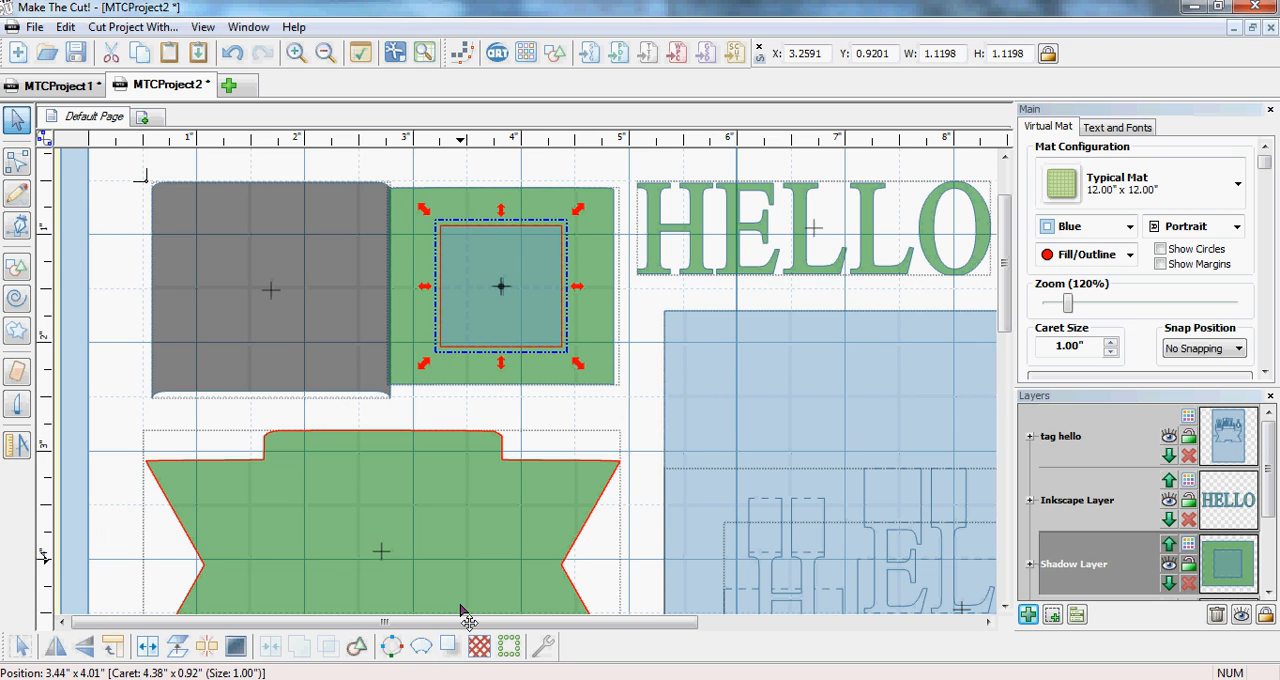
click(449, 648)
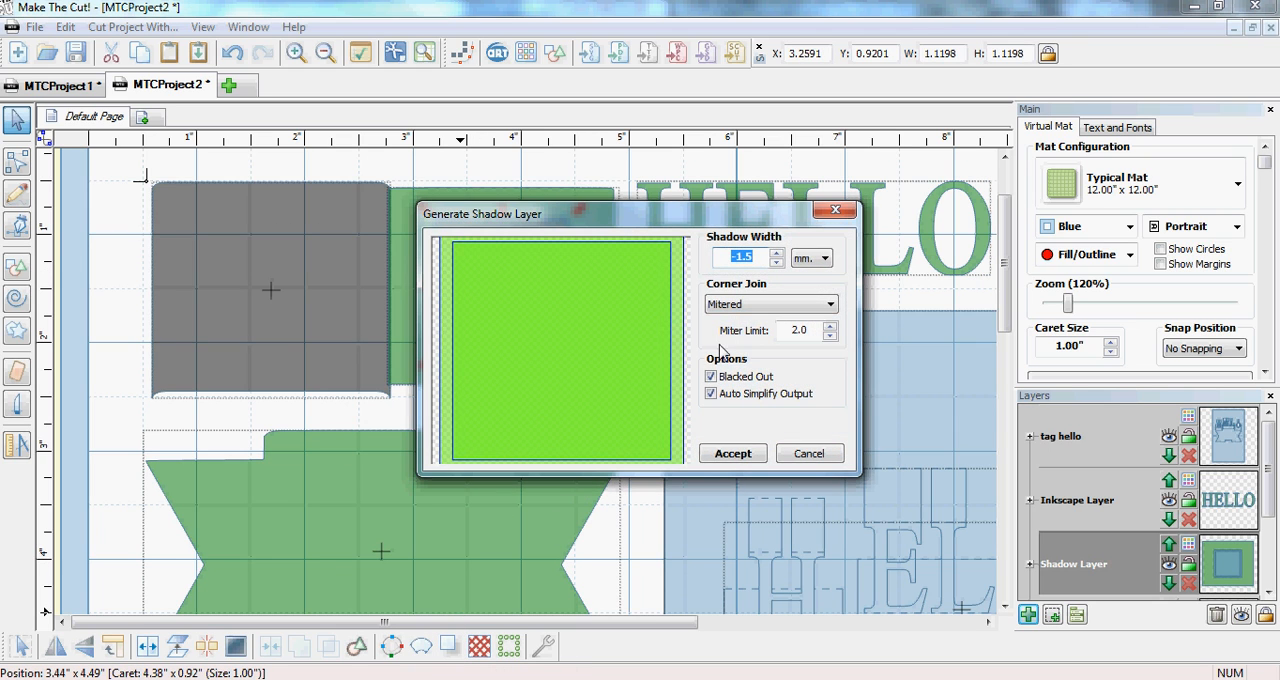
drag(693, 220, 935, 227)
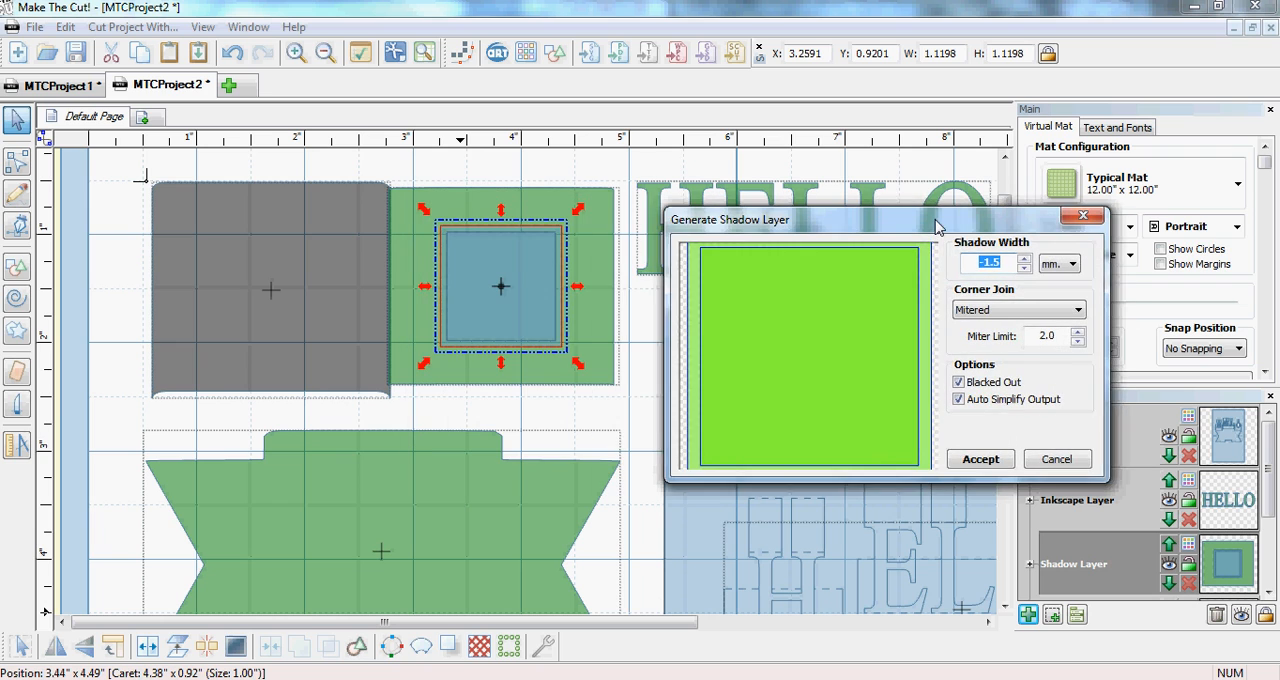
click(985, 469)
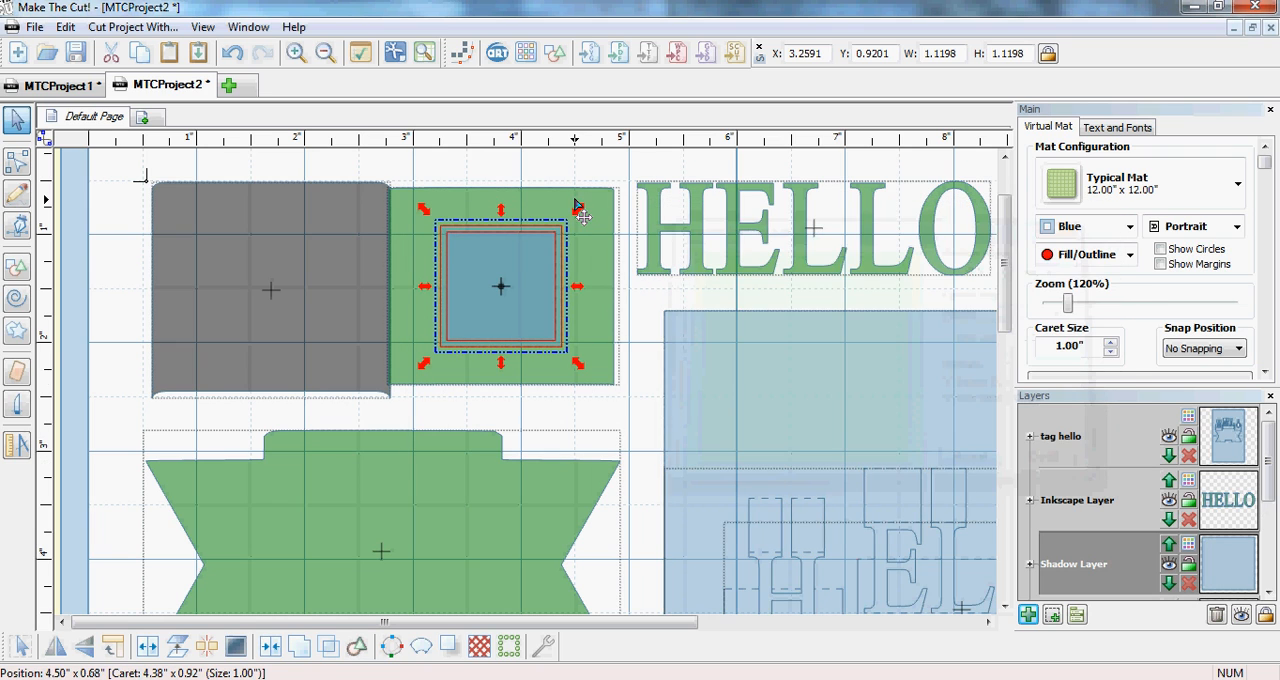
- Move the larger small square off its inset copy toward the black panel and change its color to black
drag(529, 237, 412, 200)
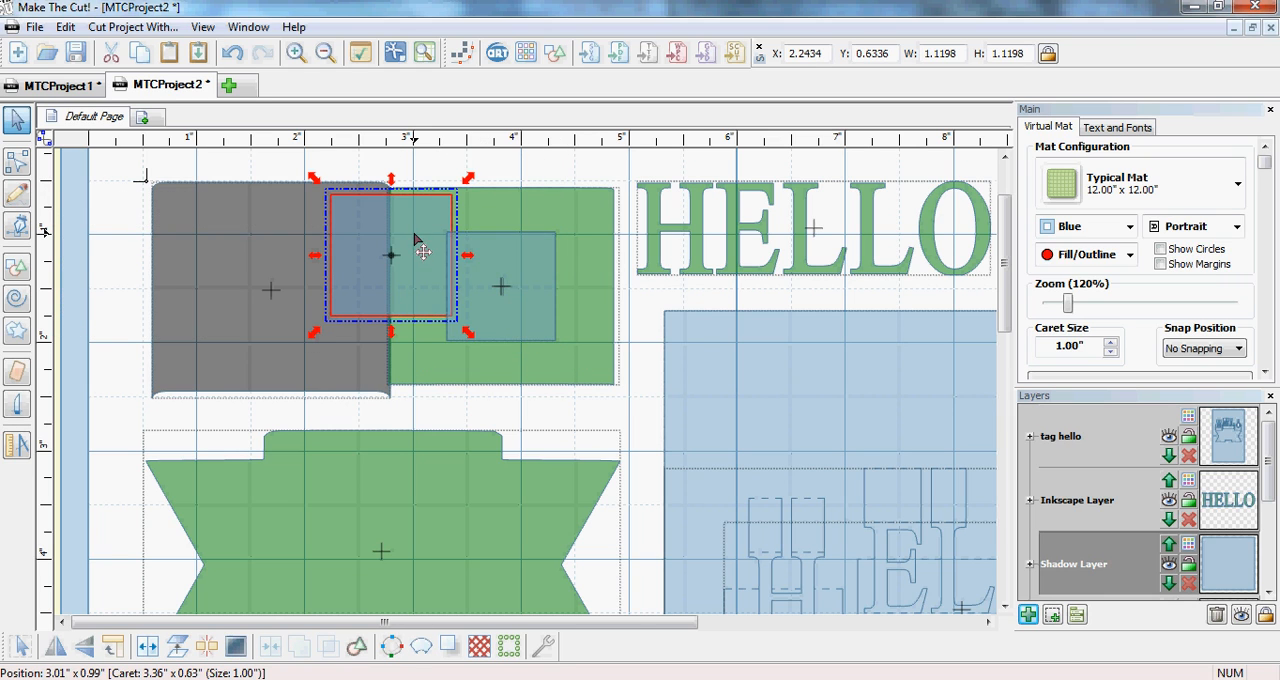
right_click(414, 231)
mouse_move(453, 272)
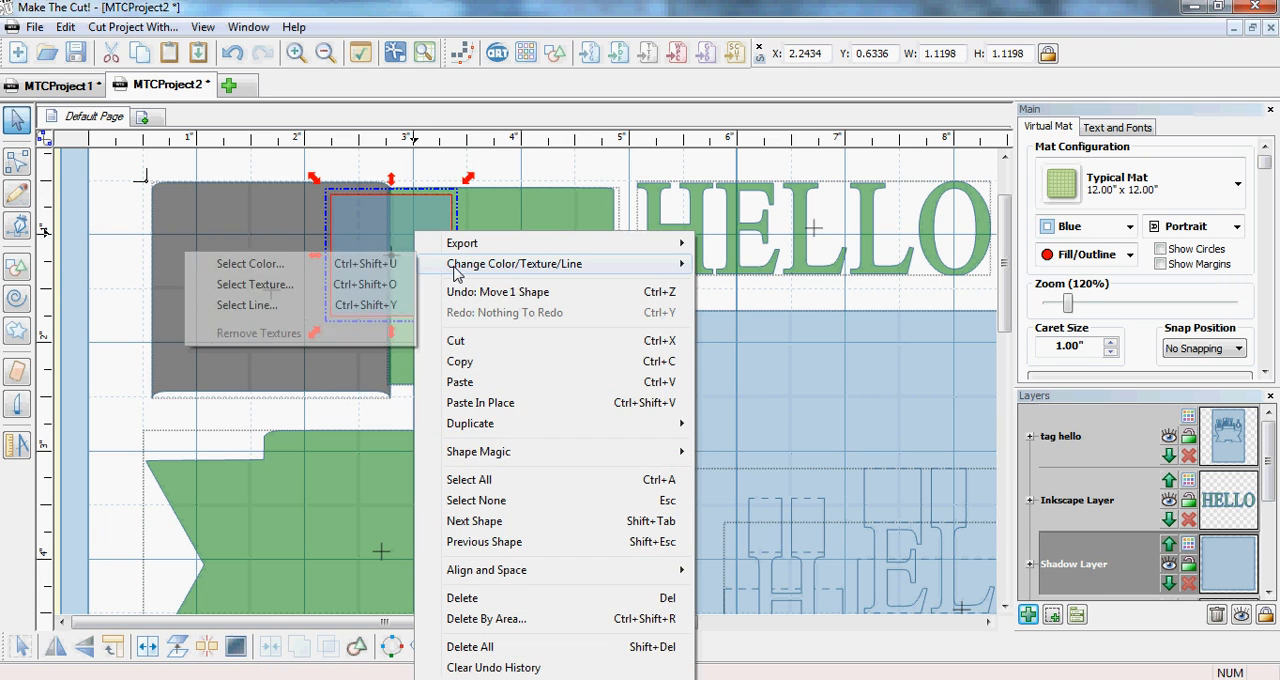
click(360, 268)
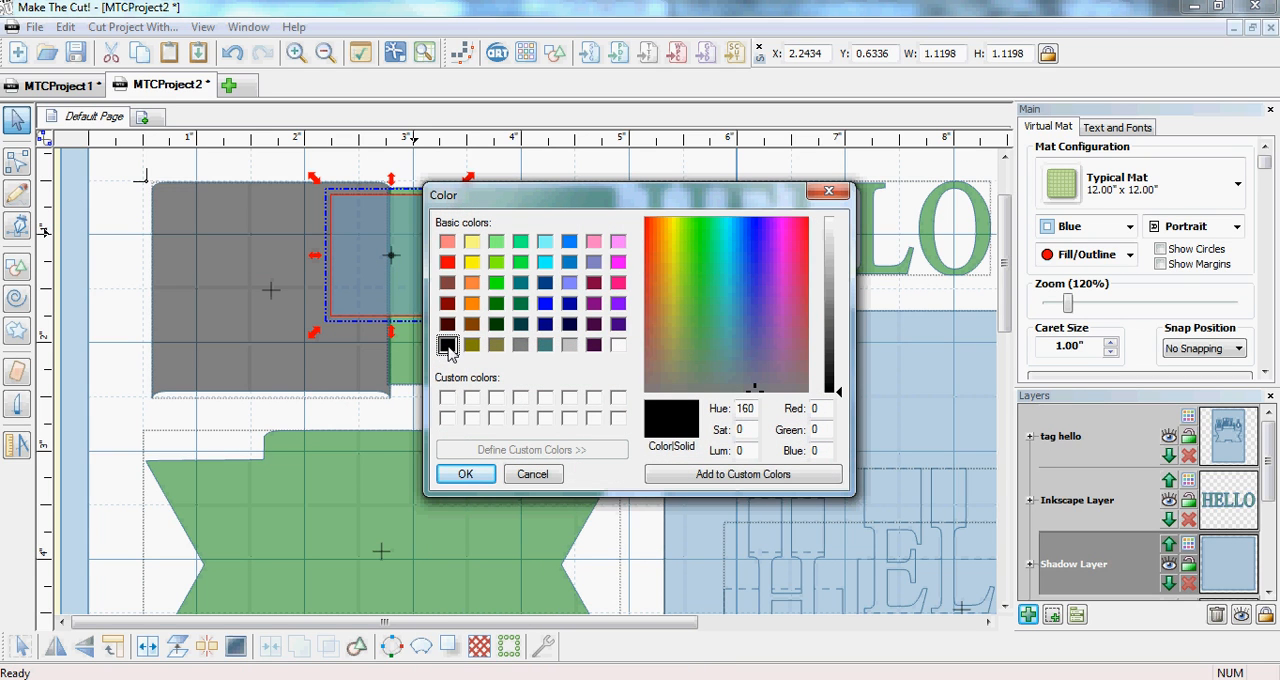
click(466, 478)
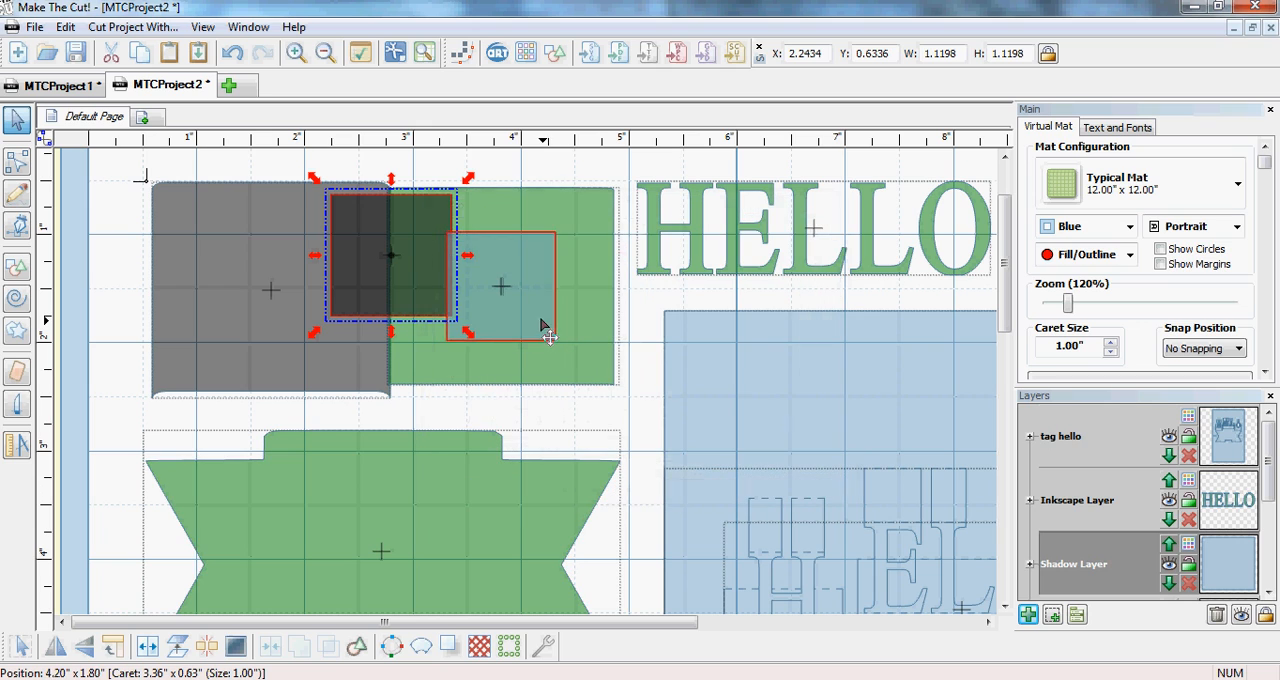
- Change the color of the inset square on the green panel to white
click(540, 317)
right_click(540, 317)
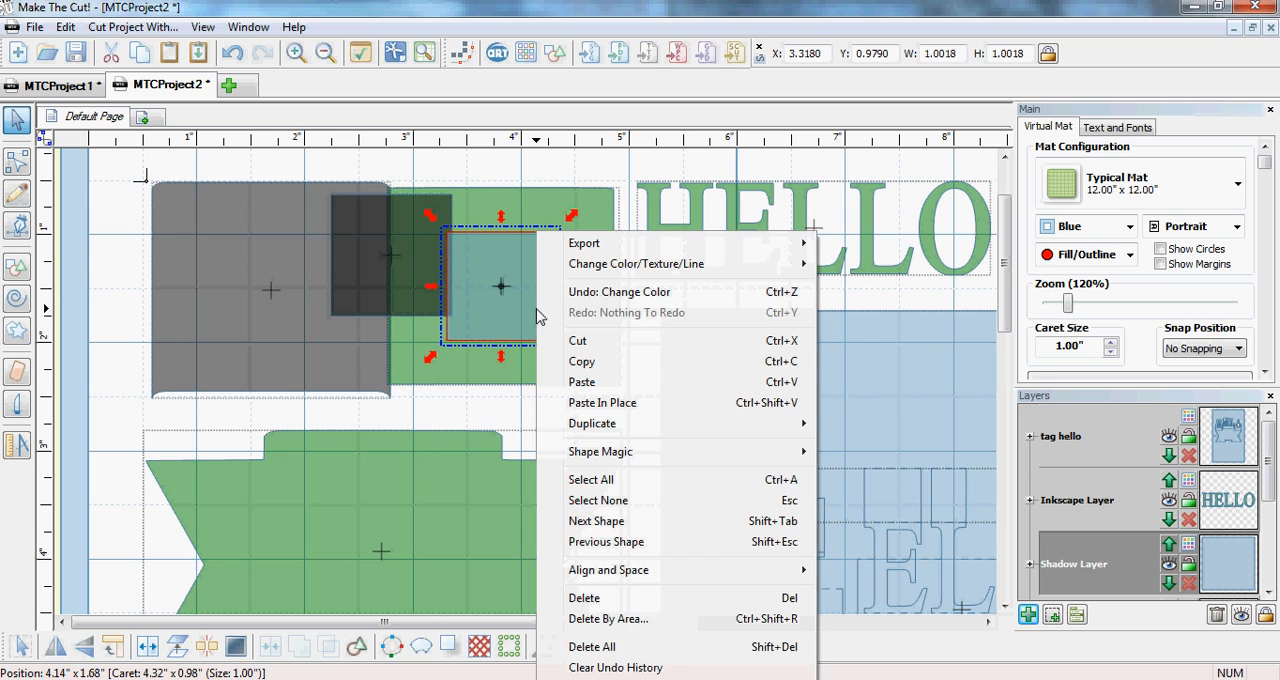
mouse_move(572, 275)
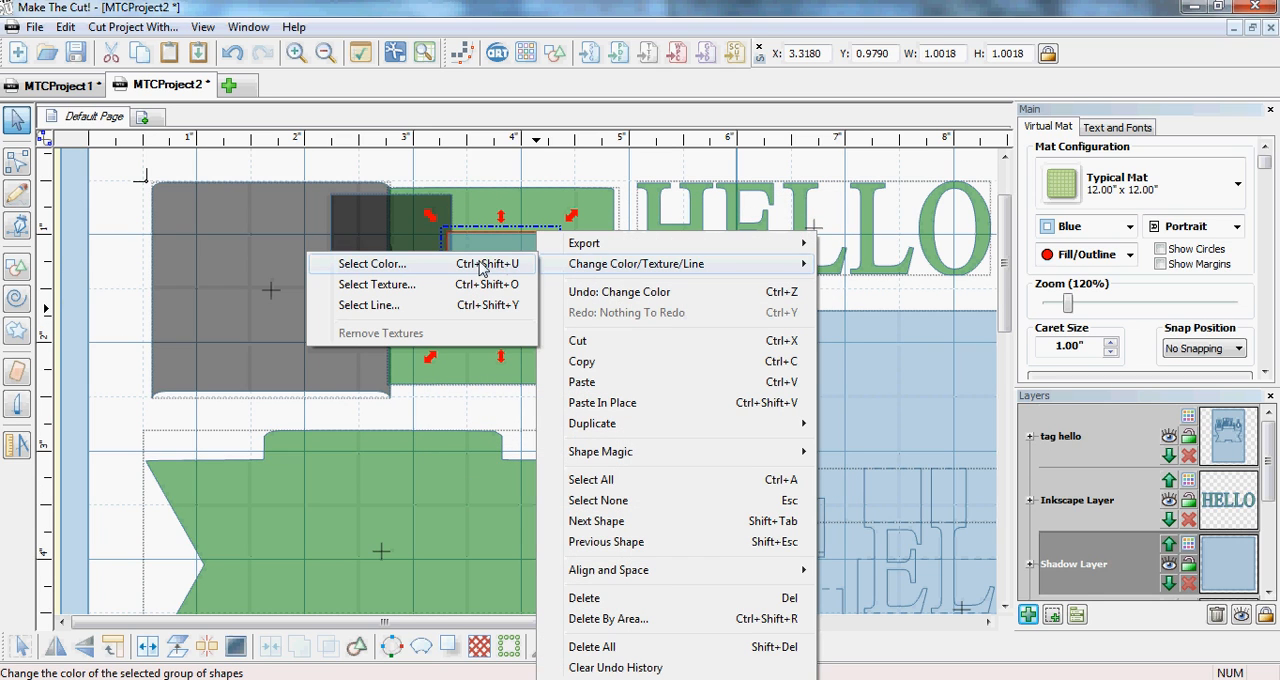
click(400, 268)
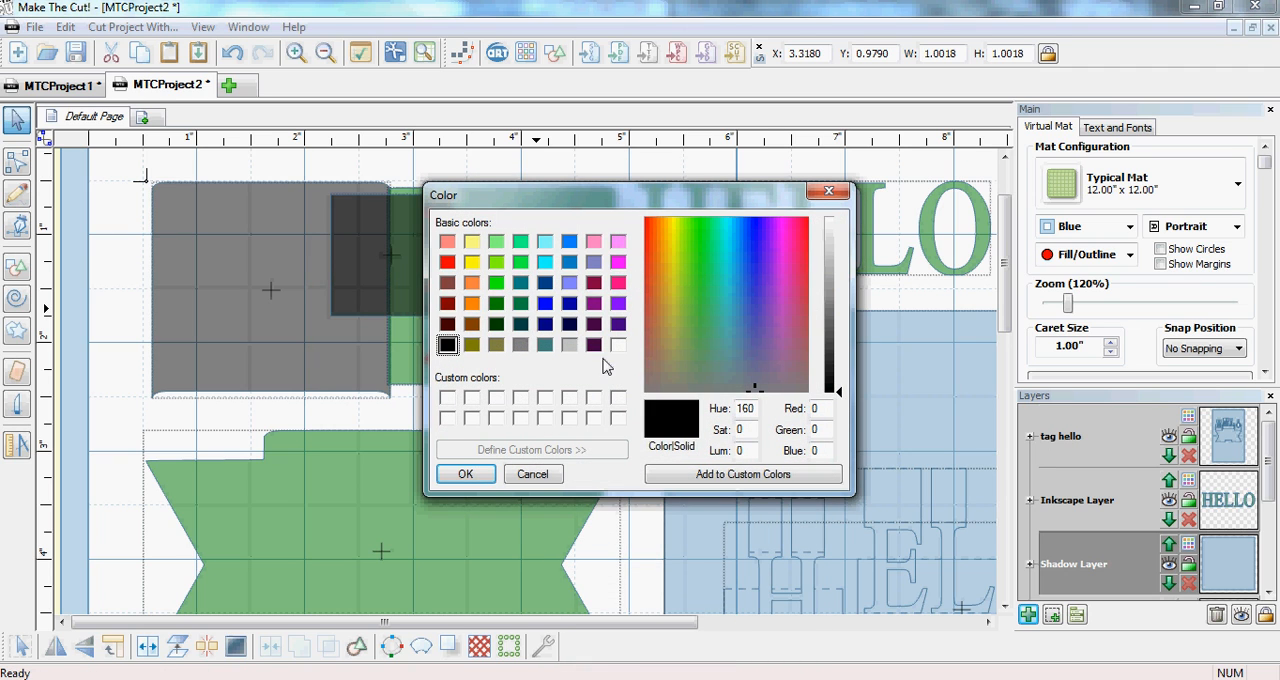
click(618, 346)
click(463, 474)
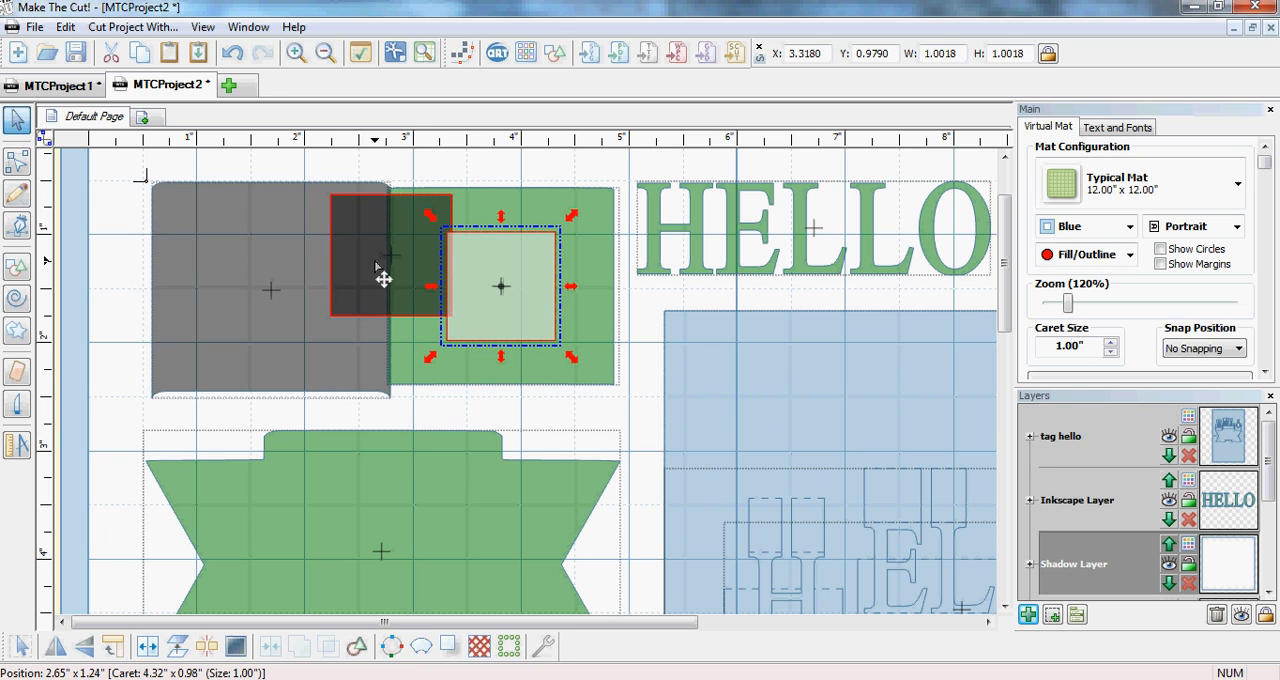
- Align the black panel, green panel, black square and white square concentrically on a common center
drag(117, 155, 630, 416)
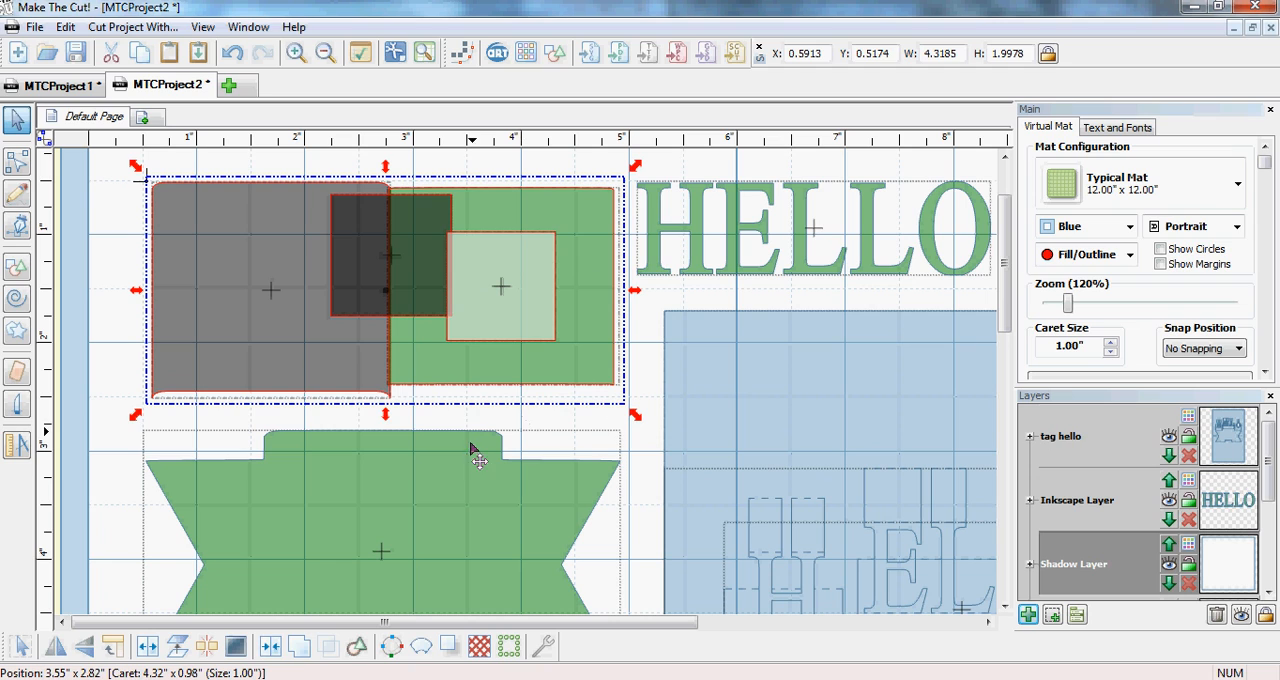
key(m)
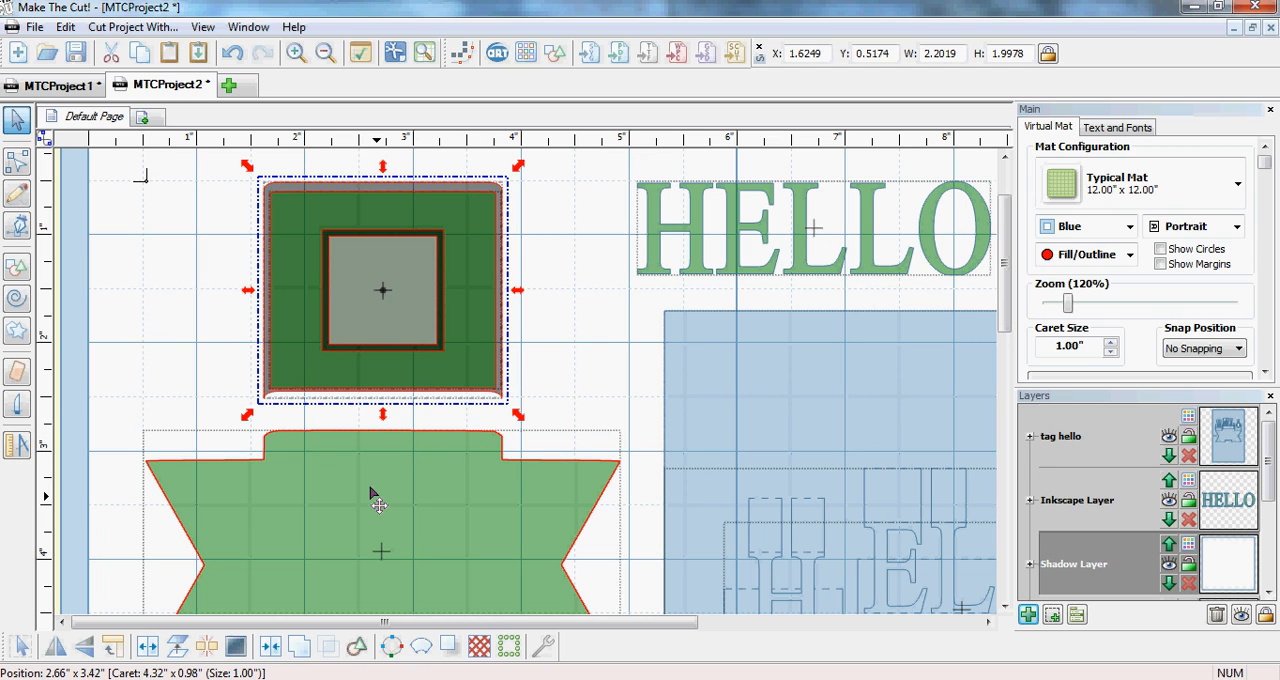
click(545, 405)
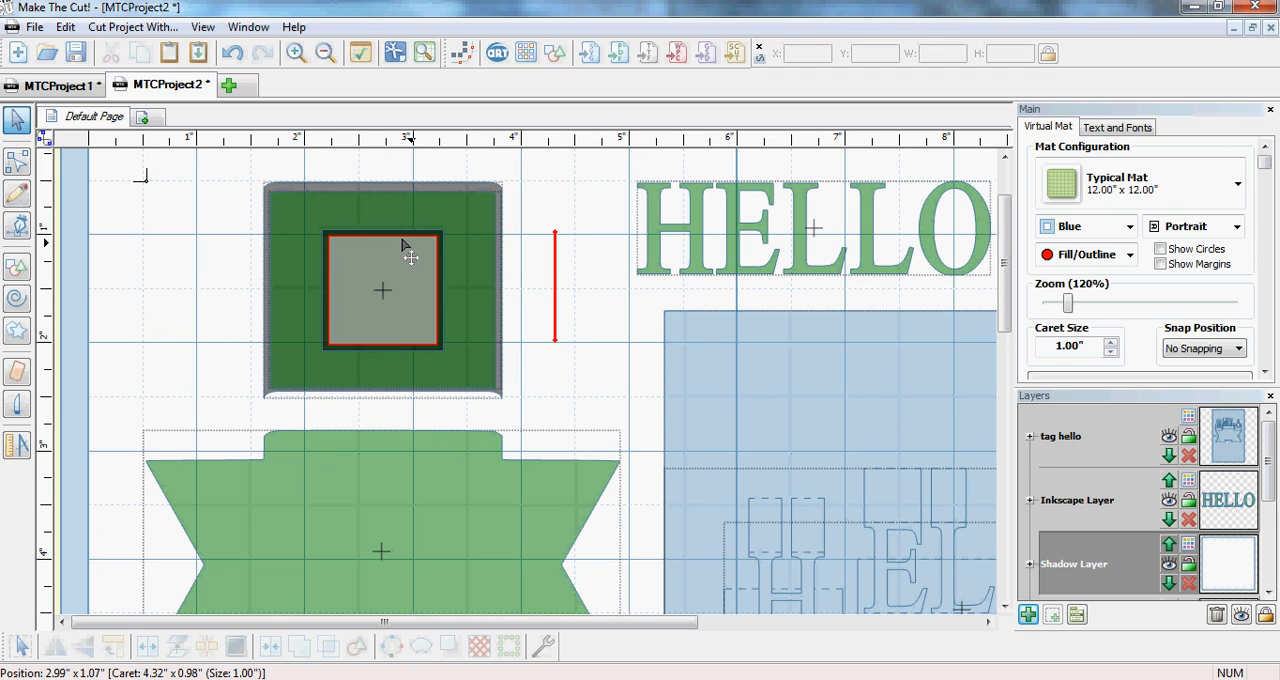
- Move the centered stack of panels and squares down onto the middle of the green banner
click(299, 202)
drag(300, 203, 299, 204)
drag(220, 165, 534, 410)
drag(414, 374, 409, 614)
scroll(614, 371, down, 3)
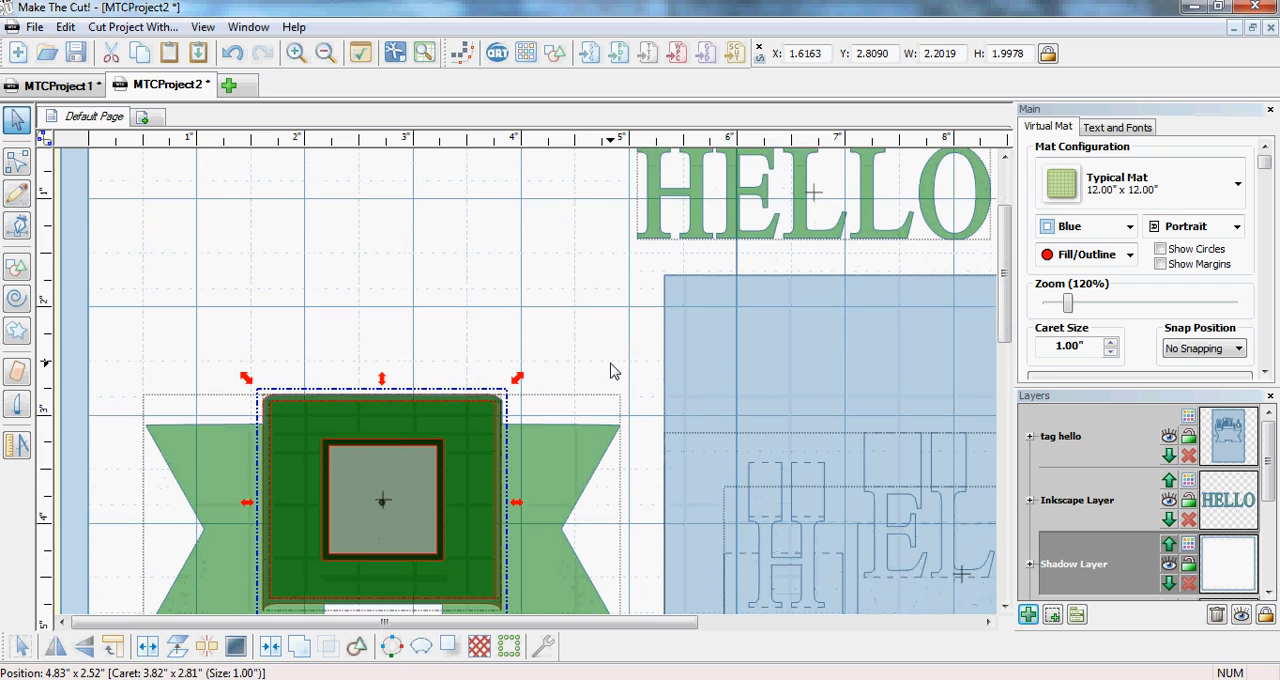
- Set the virtual mat's color scheme to Contrast
click(1128, 226)
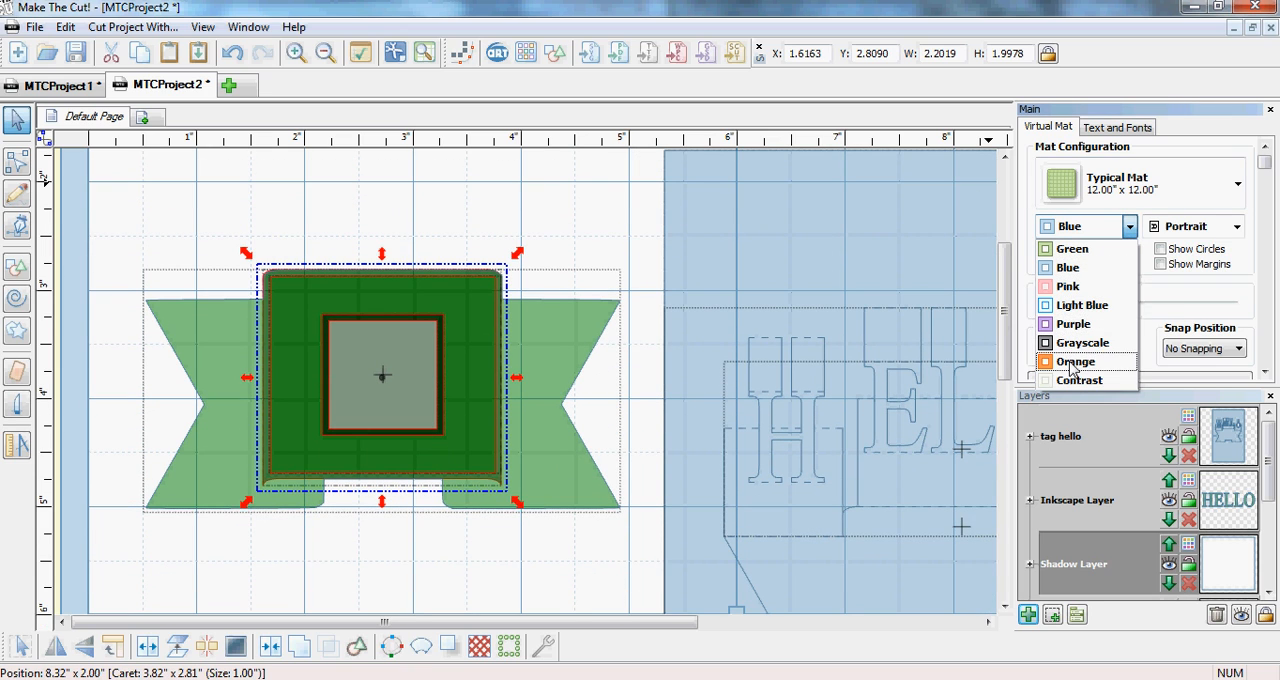
click(1079, 380)
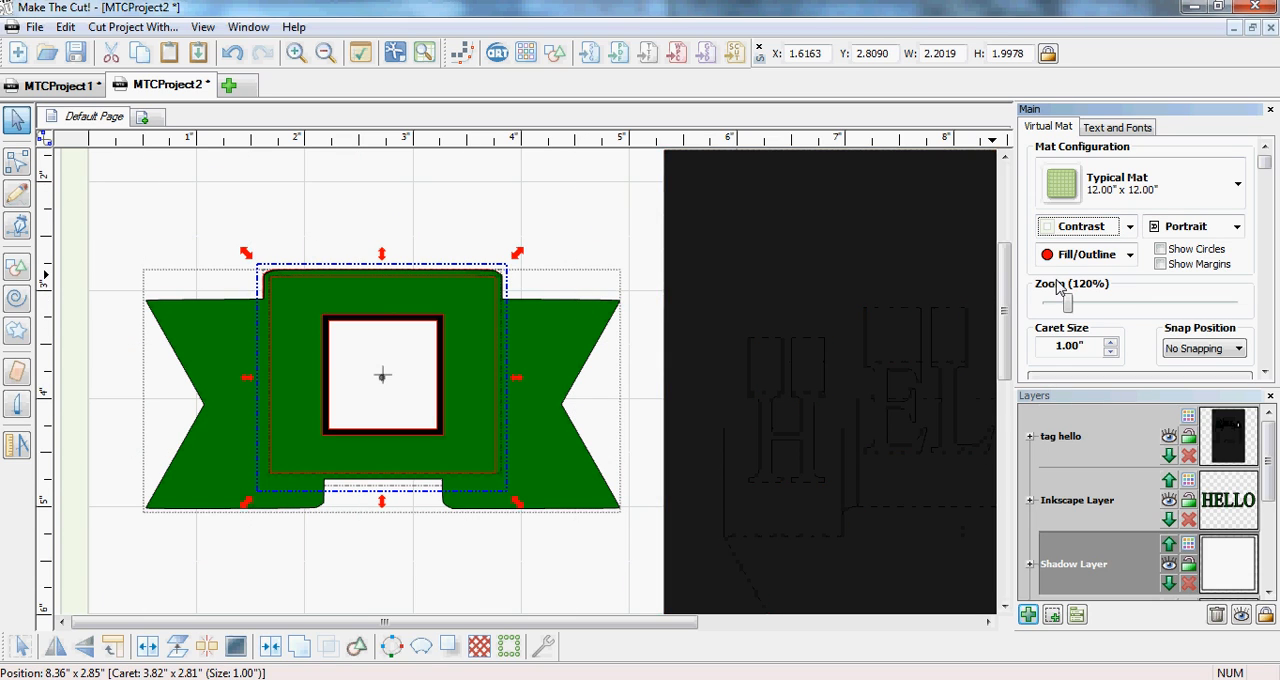
- Split the Shadow Layer holding the green panel and the small black square so that each shape gets its own layer
drag(1268, 450, 1274, 562)
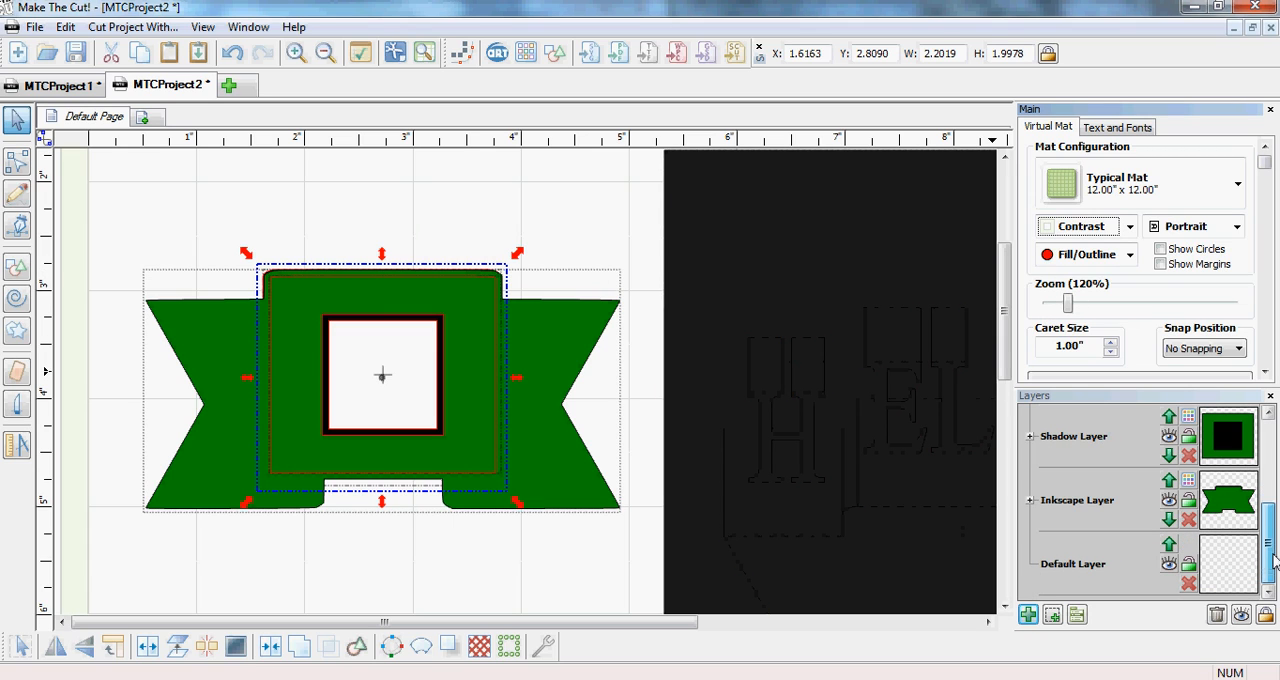
right_click(1092, 448)
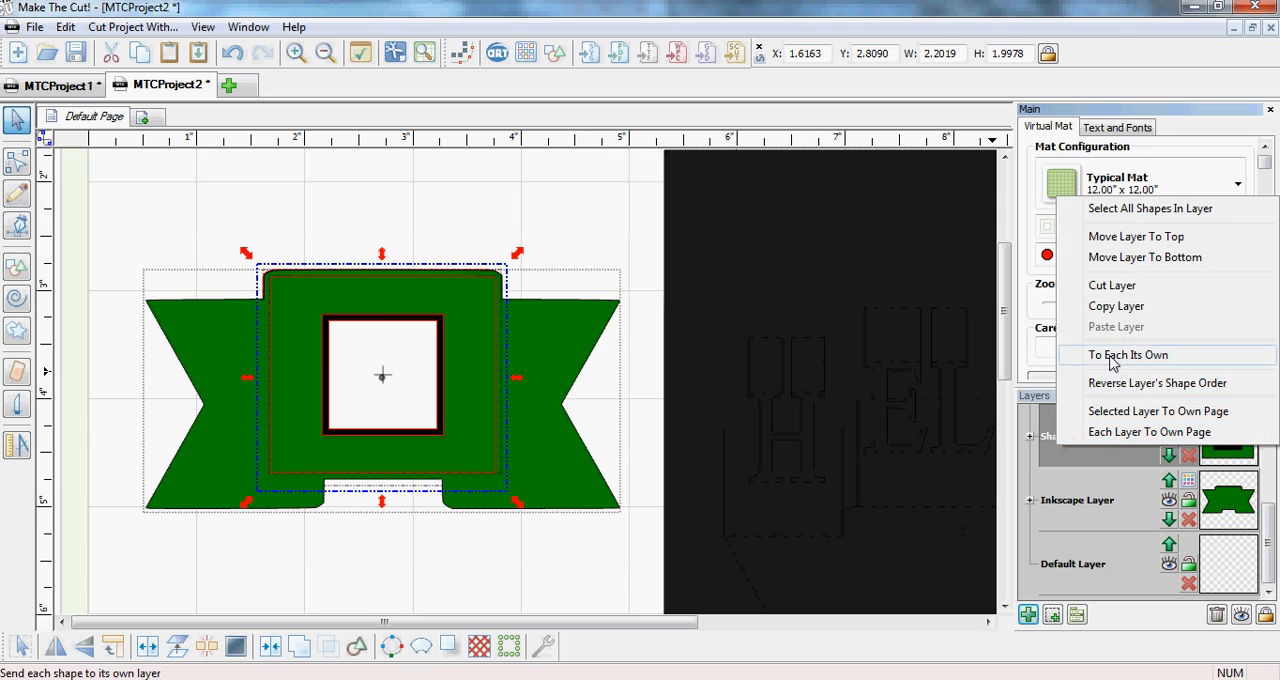
click(1230, 499)
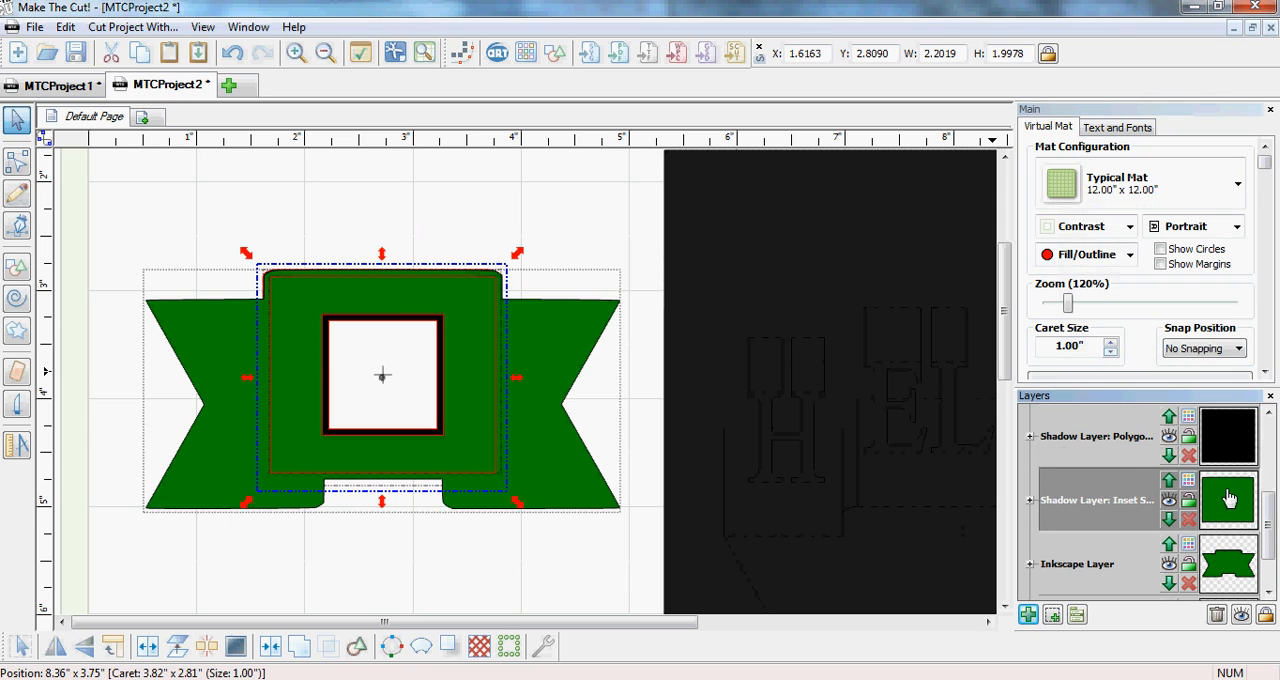
- Try the small black square's layer beneath the green panel's layer, restore the previous order and check the layer stack
click(1169, 455)
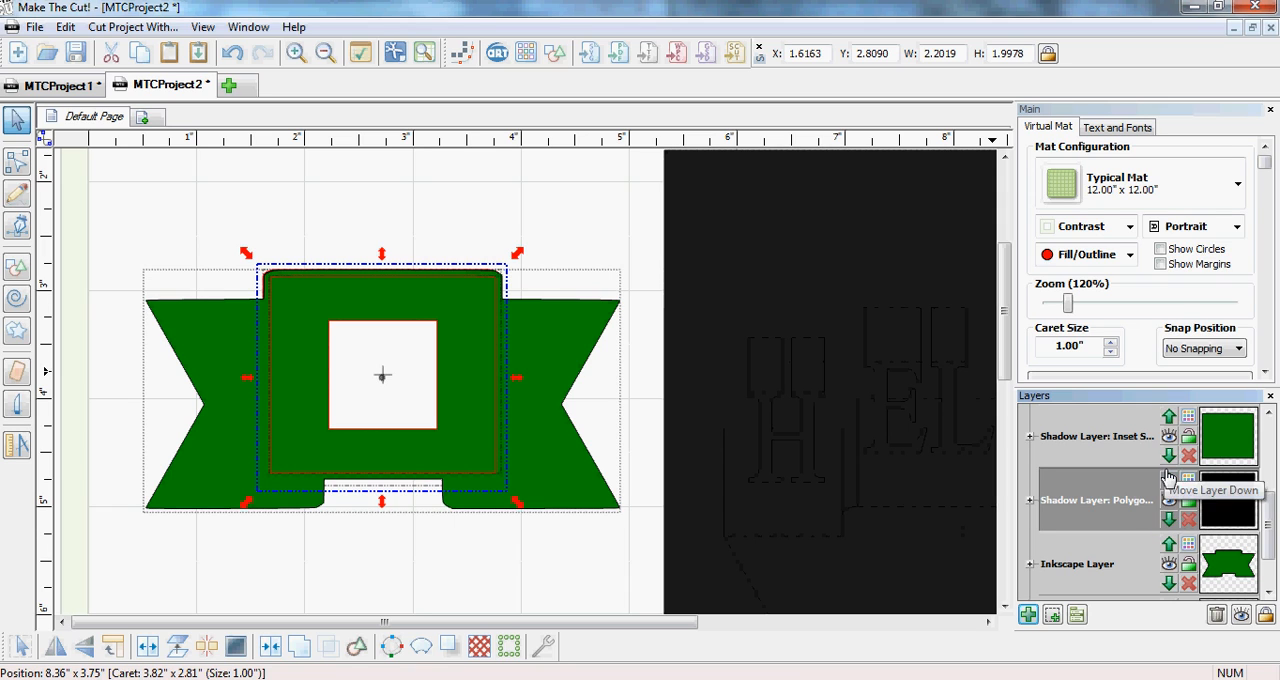
click(1169, 480)
click(1269, 414)
click(1269, 414)
click(1269, 414)
click(1268, 591)
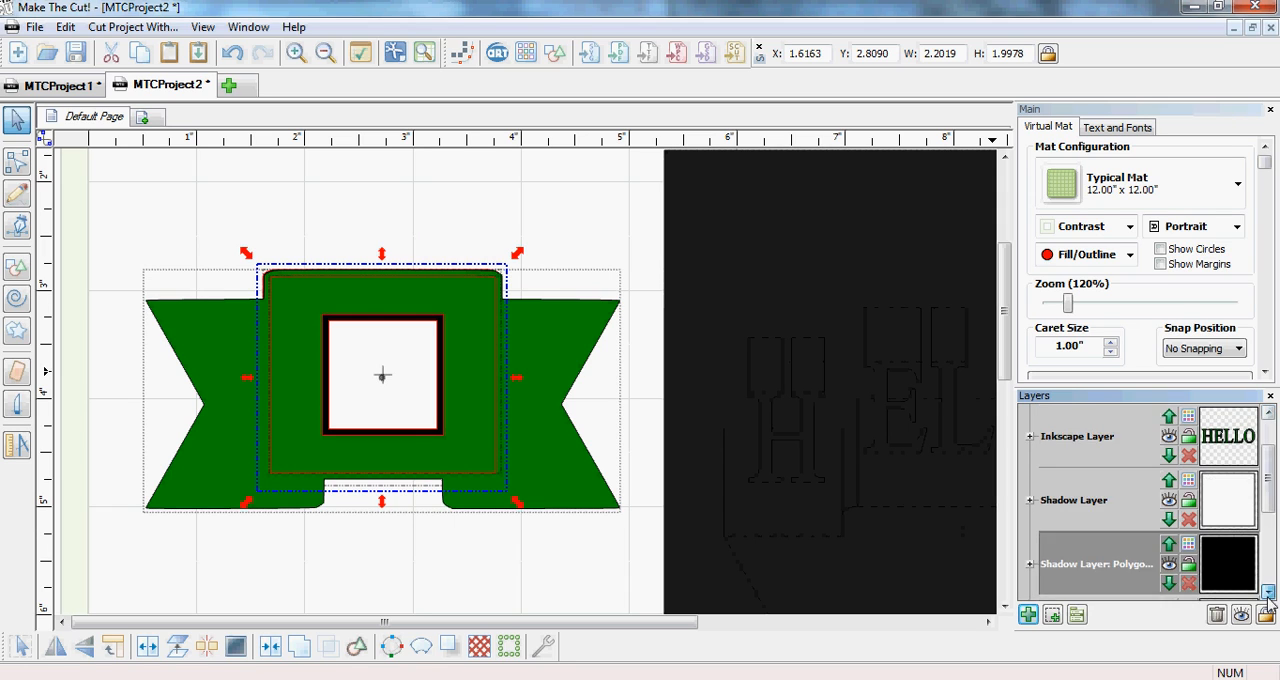
click(1268, 591)
click(1268, 591)
click(1268, 591)
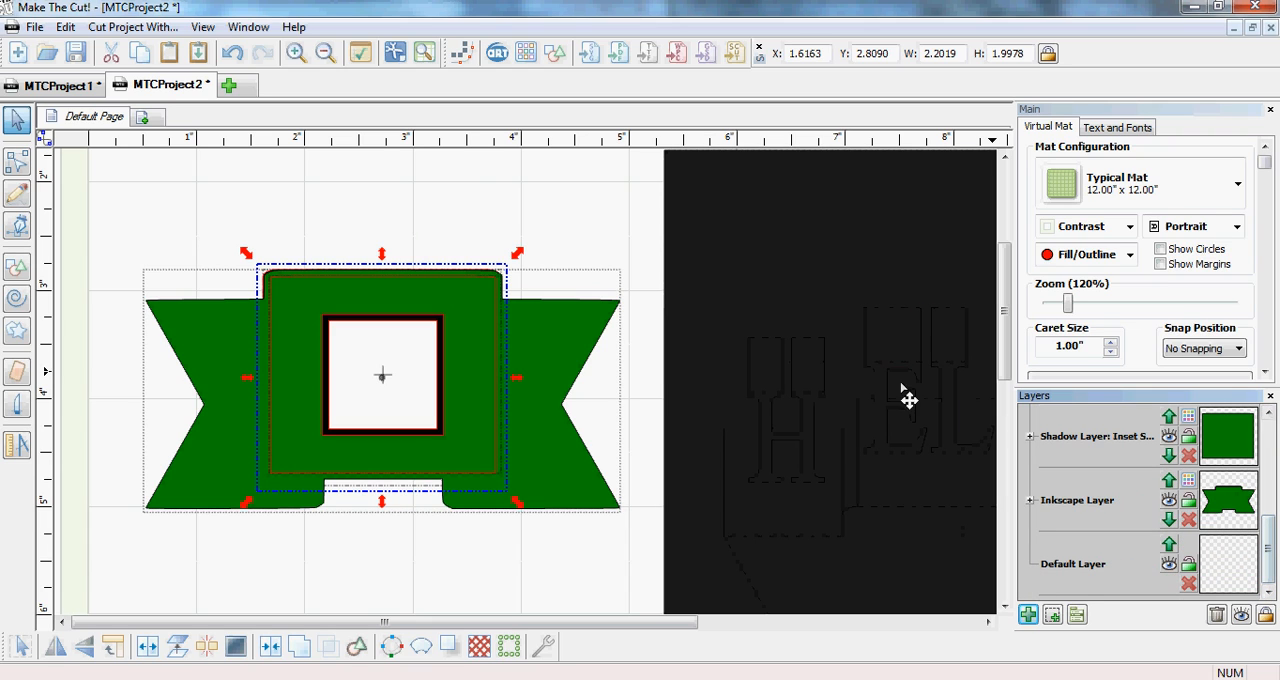
- Move the whole stack of panels and squares up so that it sits partly above the green banner
click(428, 172)
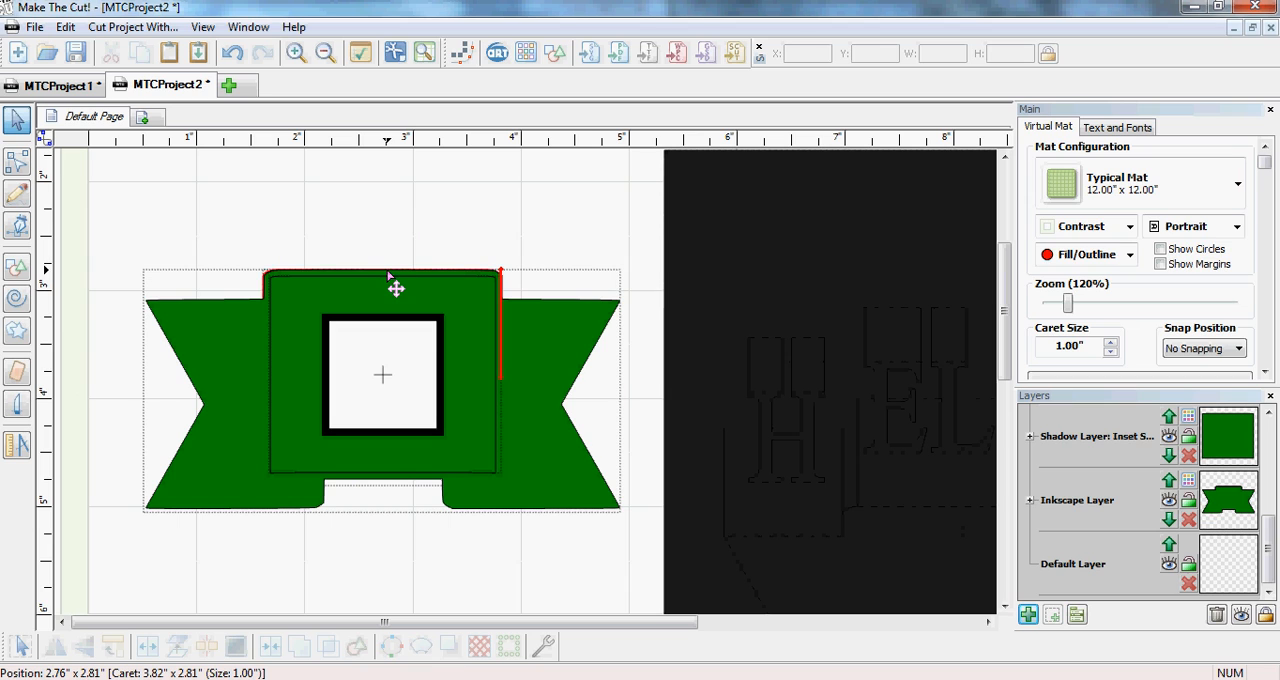
drag(242, 236, 518, 500)
drag(428, 468, 432, 350)
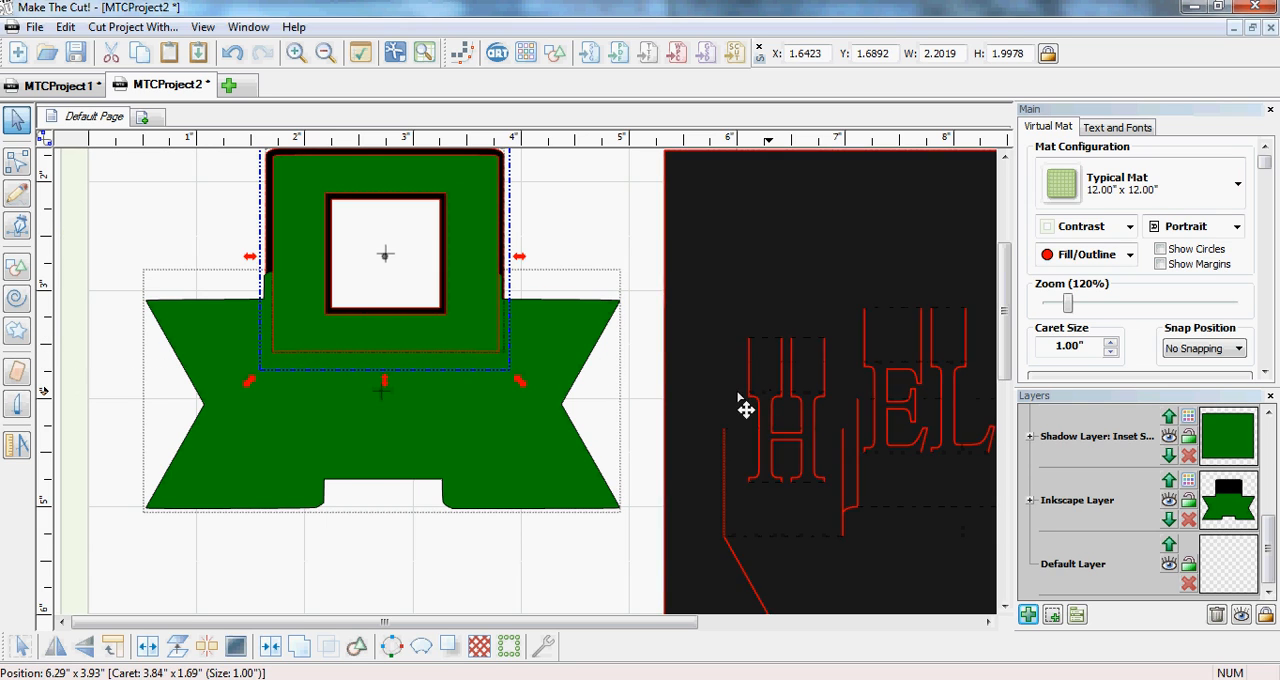
click(610, 237)
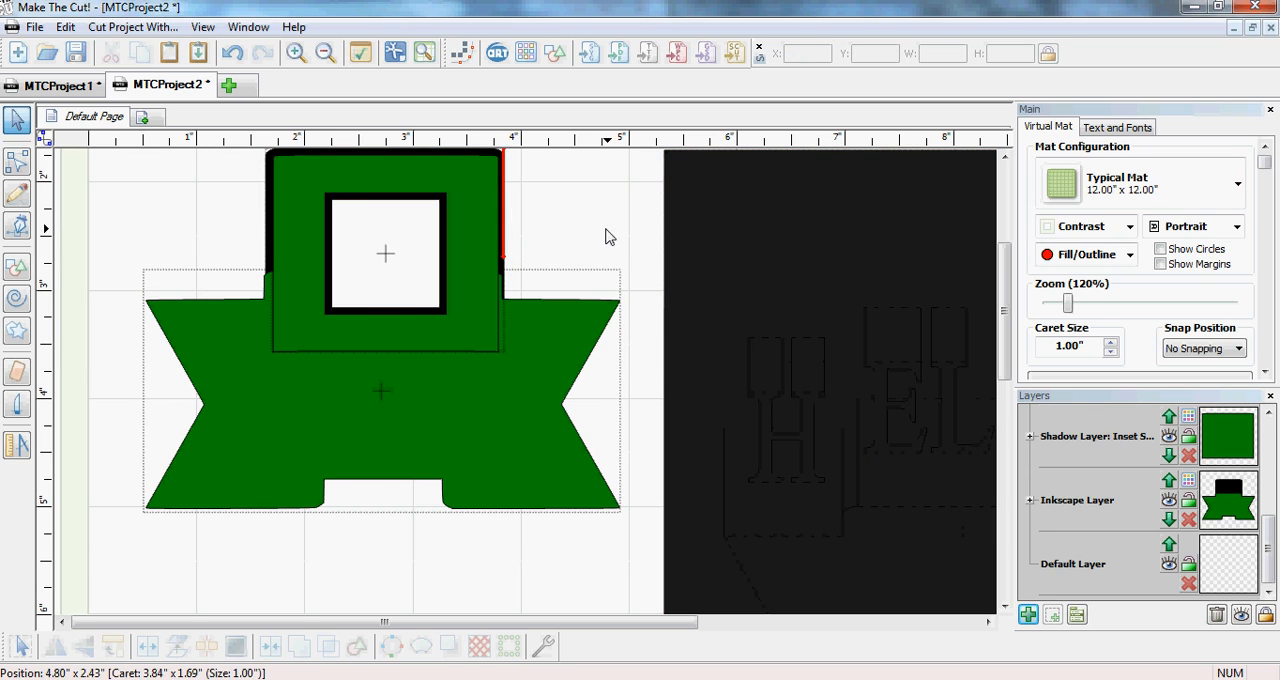
- Separate the large black panel from the banner's Inkscape Layer into a new layer of its own
click(1231, 493)
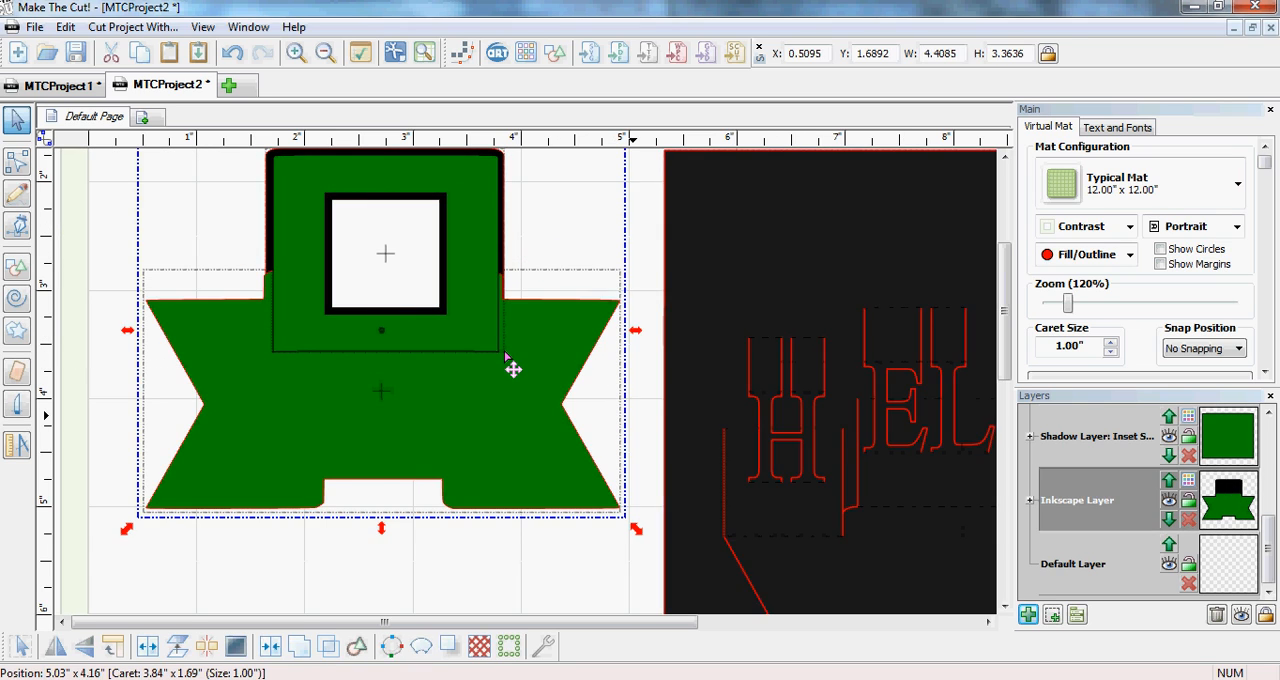
click(112, 193)
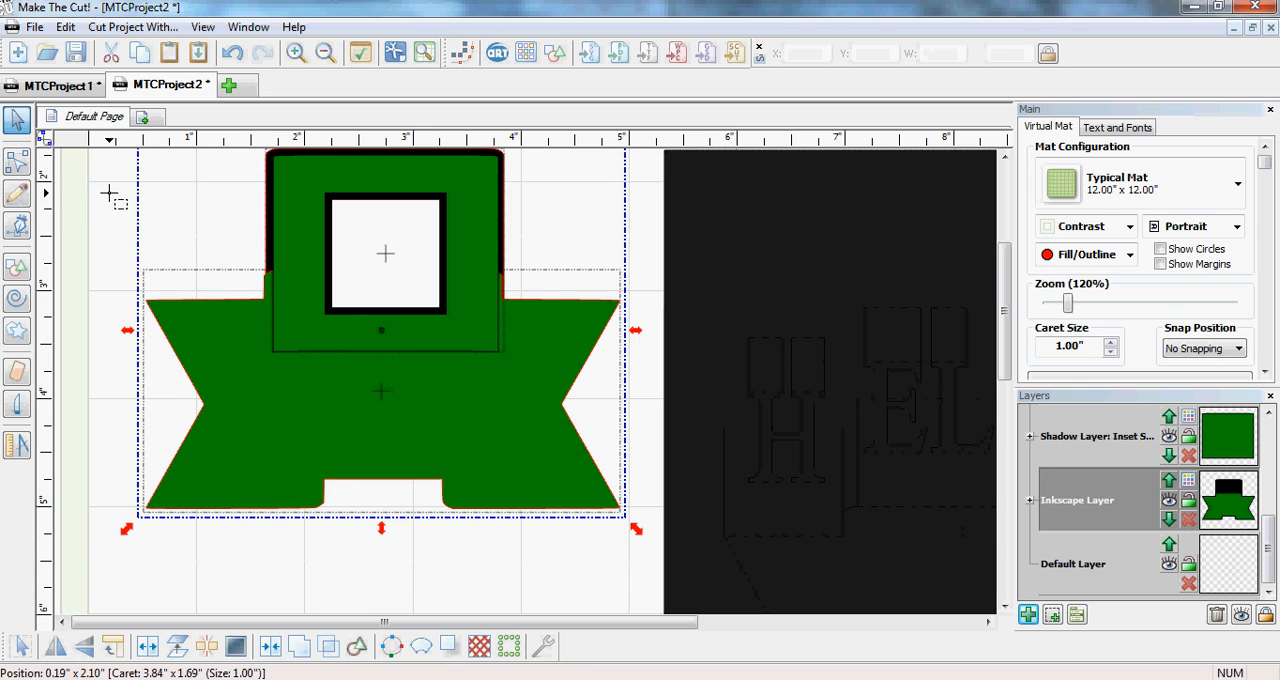
click(277, 240)
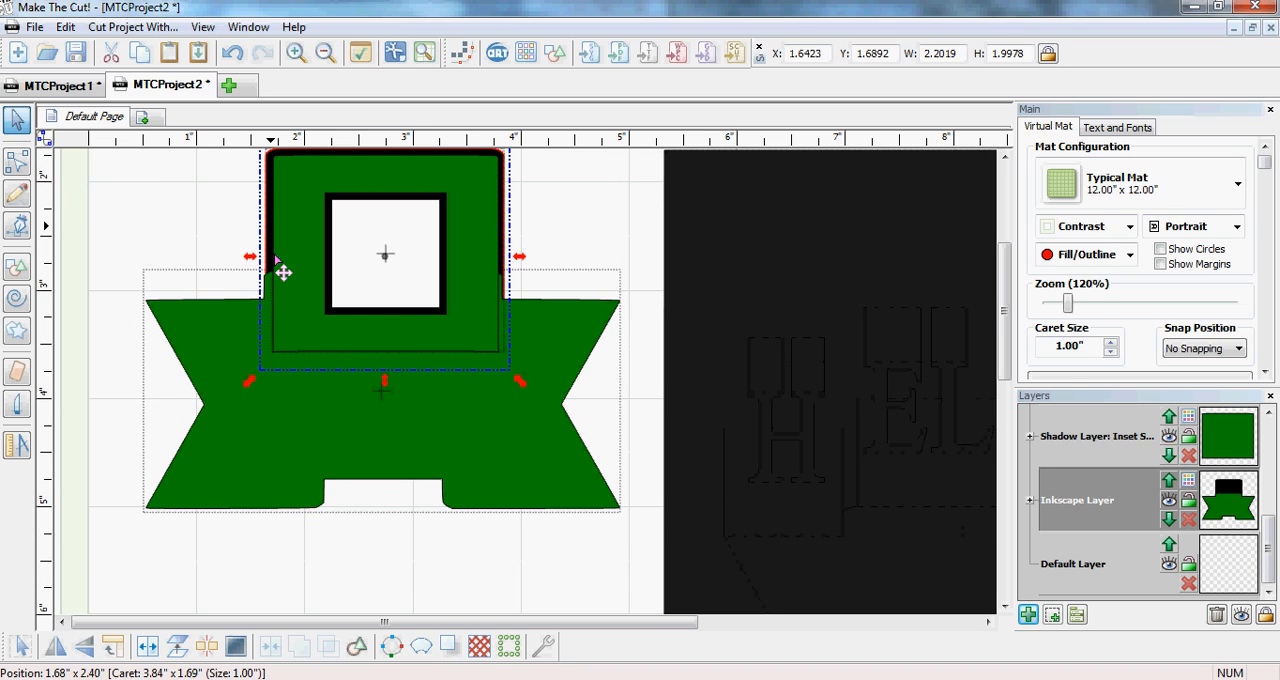
click(1075, 613)
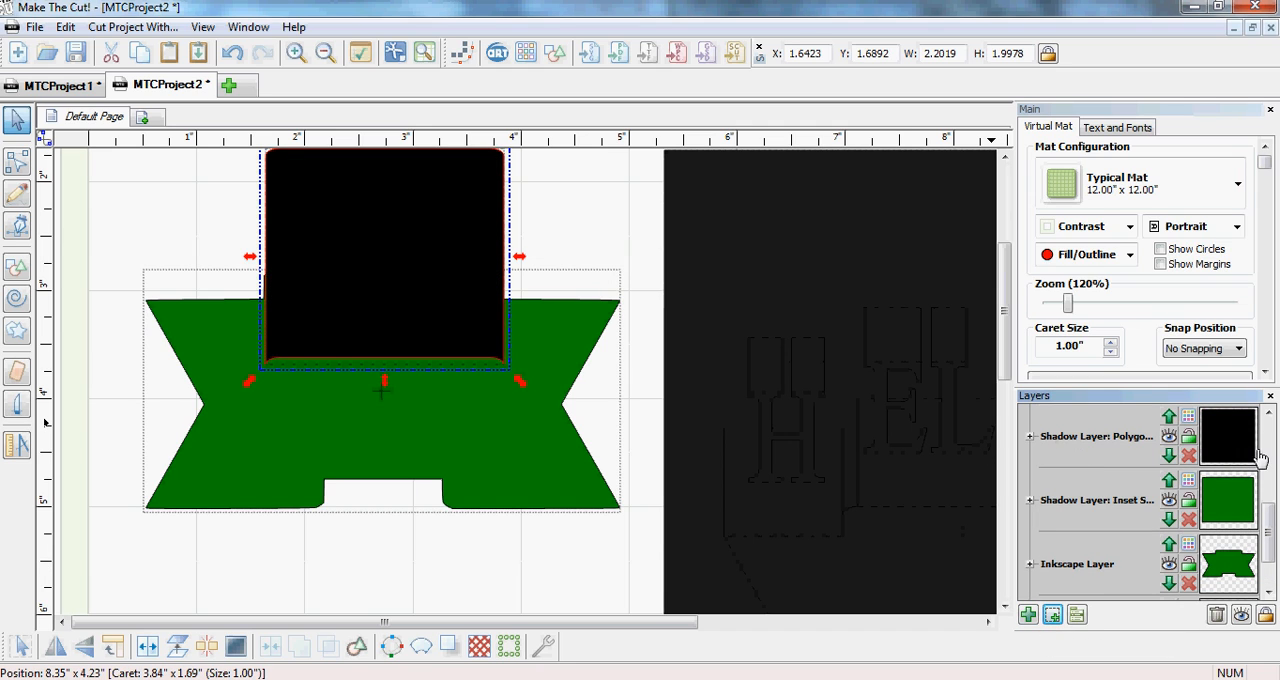
- Send the small black square's layer to the bottom and raise it to just above the banner's Inkscape Layer
right_click(1090, 437)
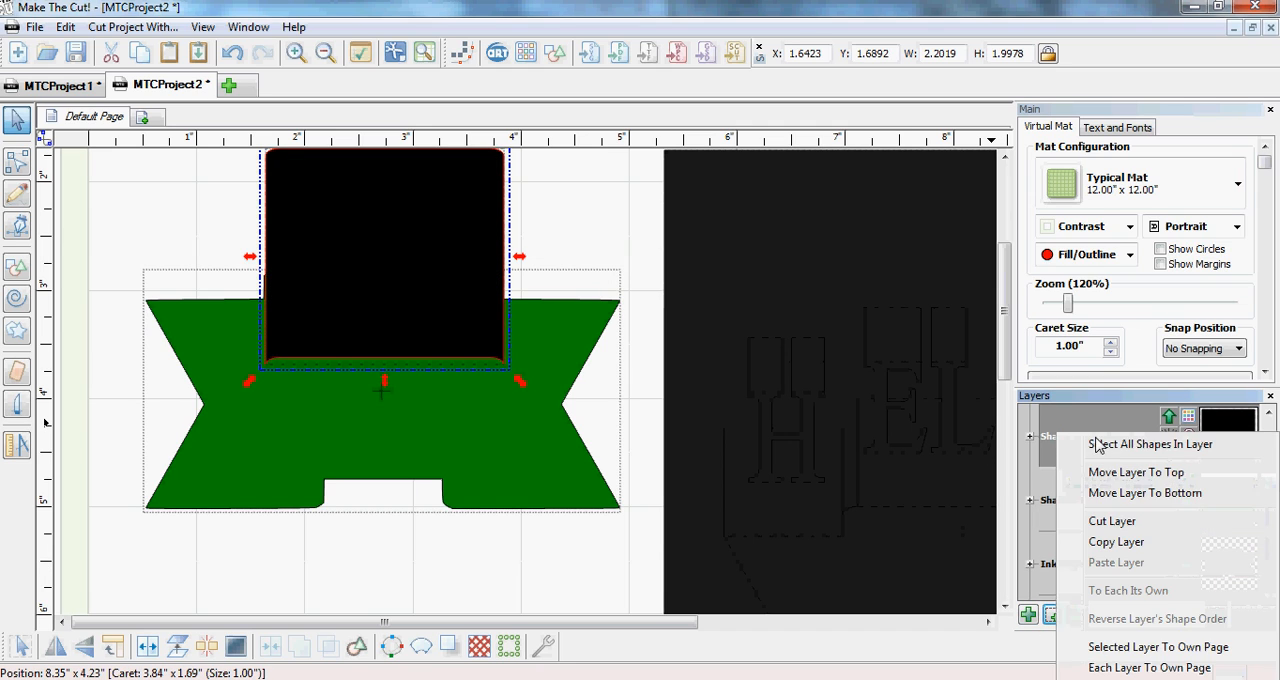
click(1113, 493)
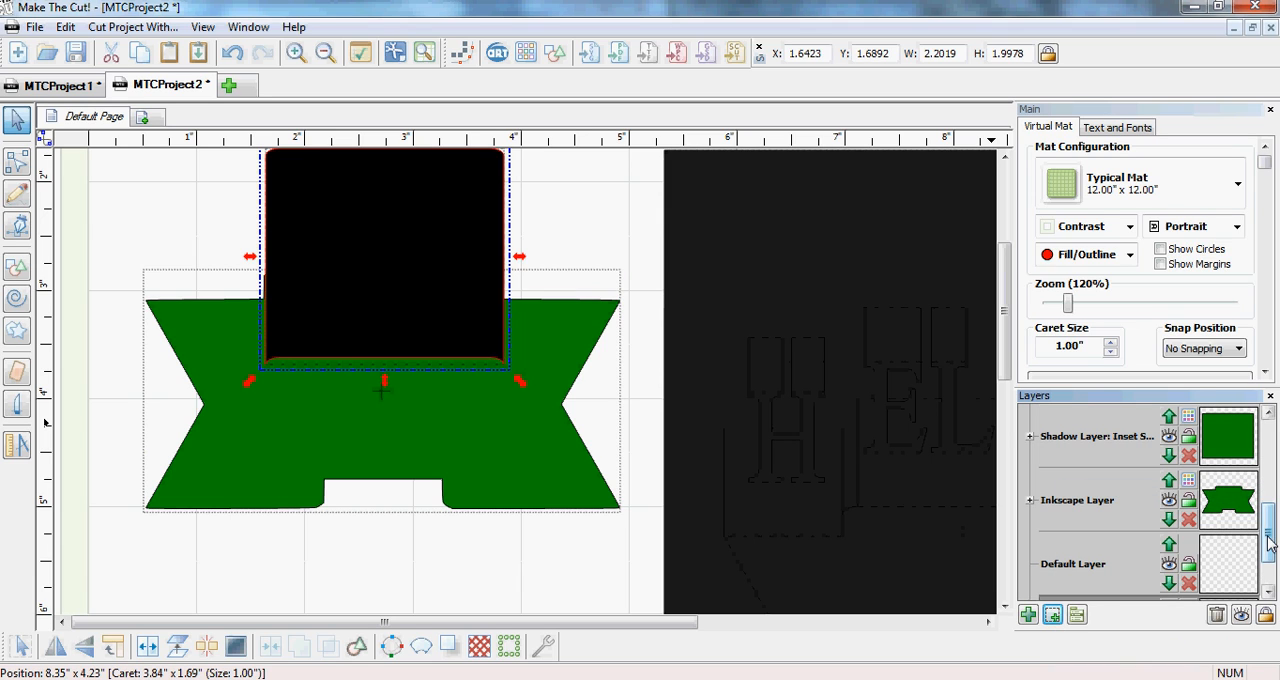
scroll(1268, 568, down, 1)
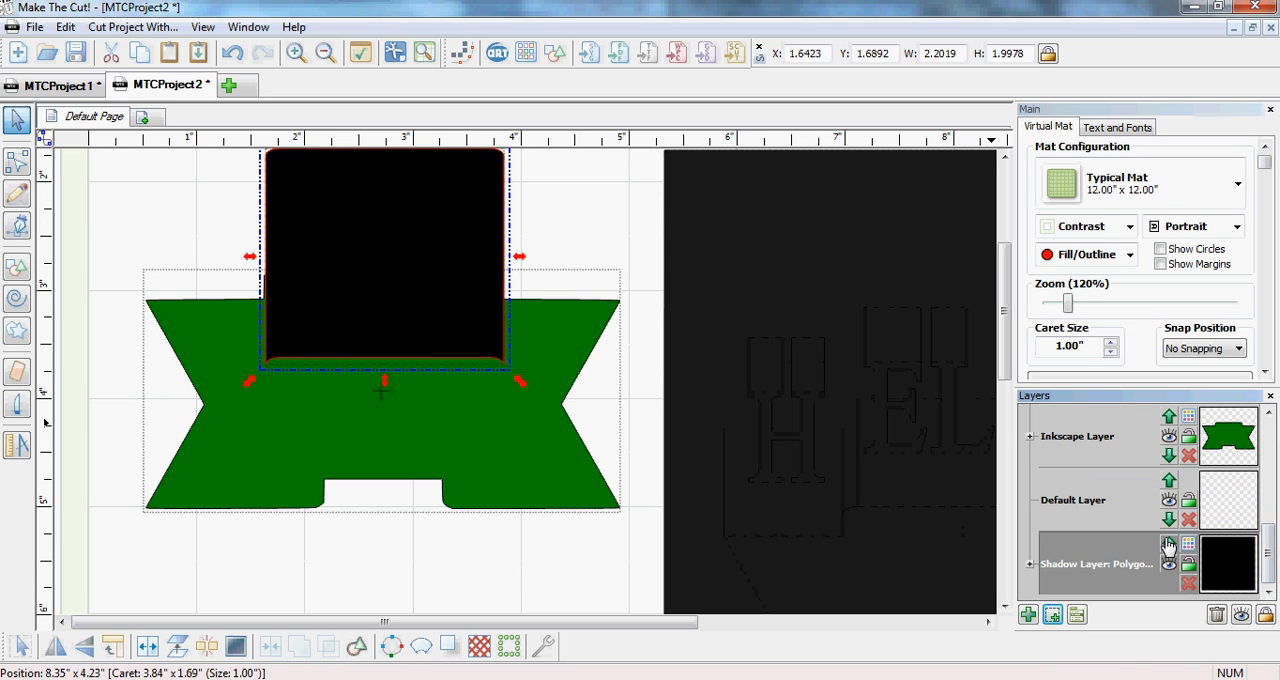
click(1168, 544)
click(1168, 480)
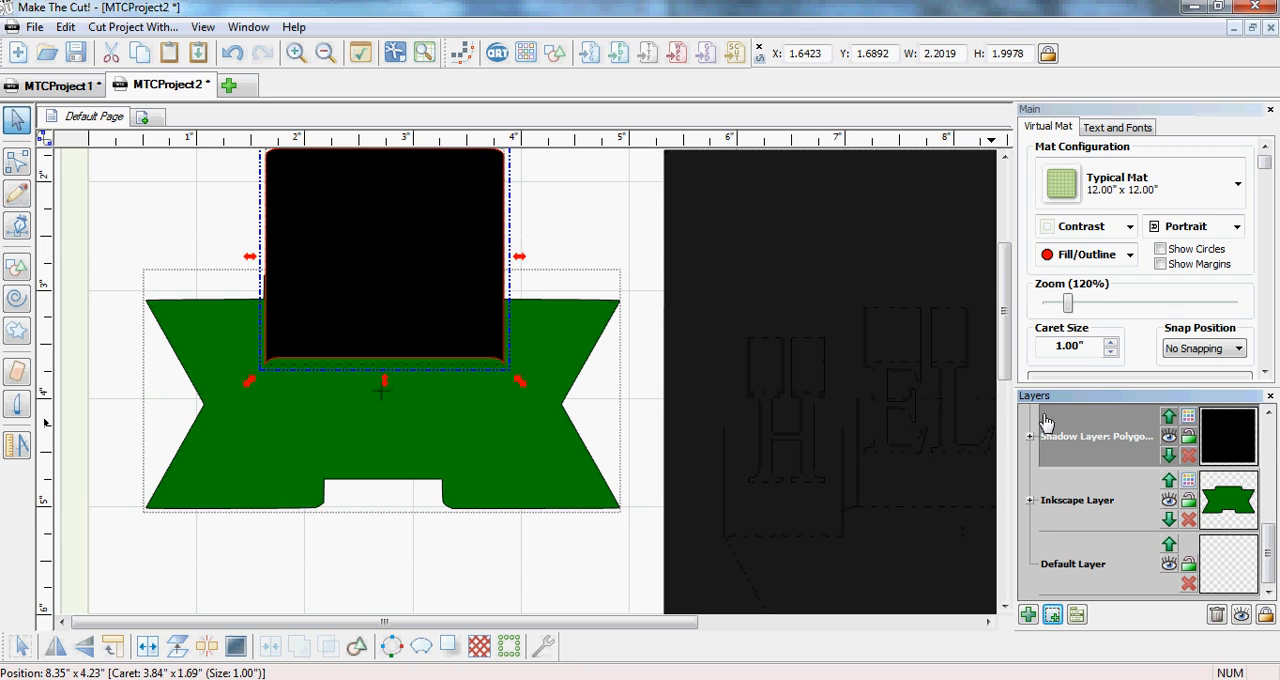
- Move the large black panel down onto the middle of the green banner
drag(1268, 553, 1272, 495)
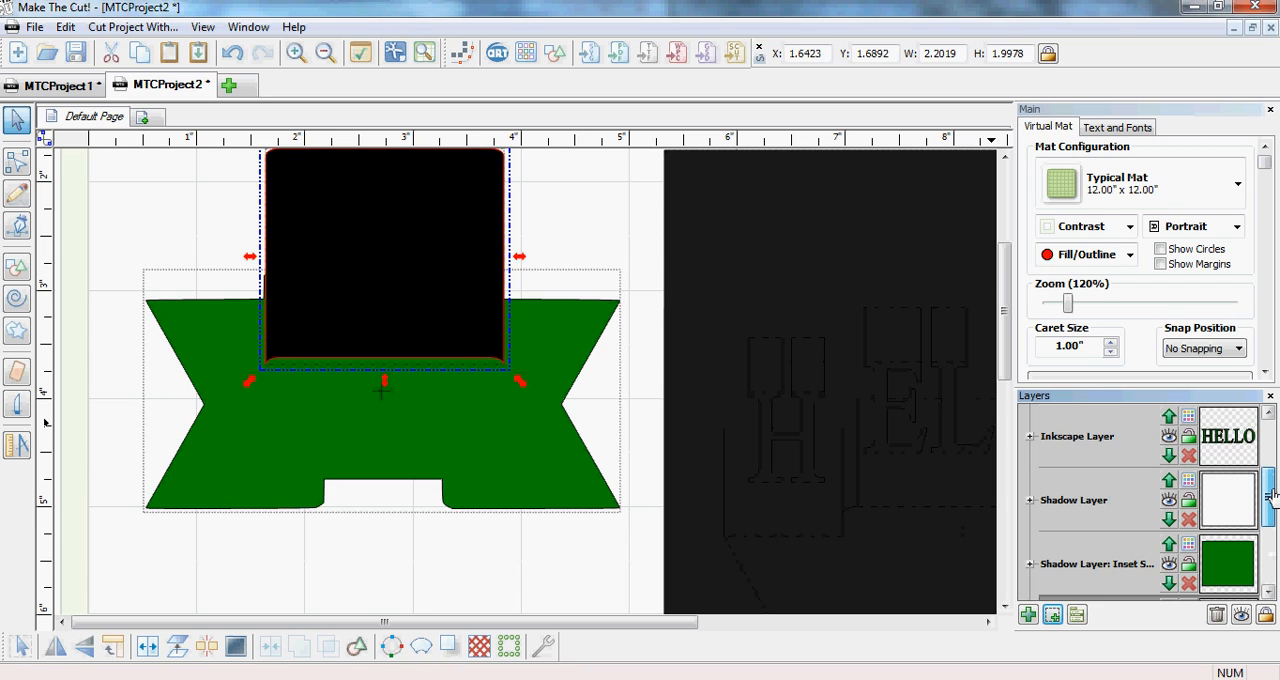
scroll(1272, 495, down, 1)
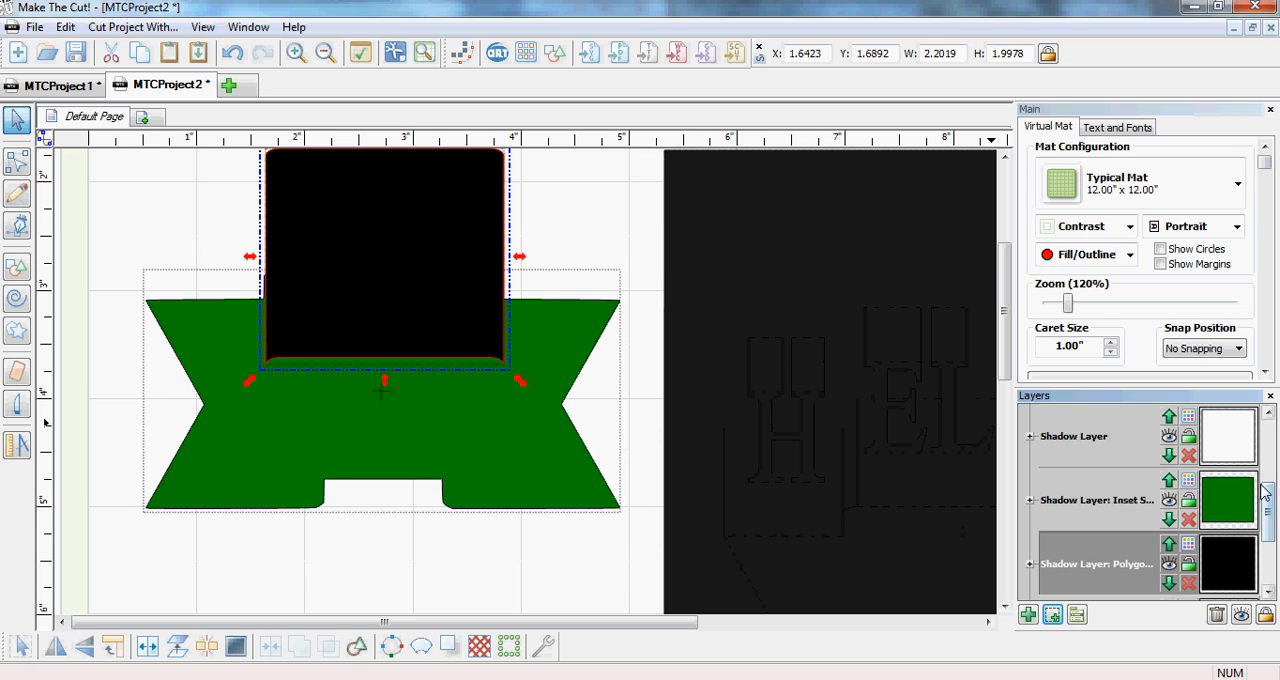
scroll(1274, 497, down, 1)
scroll(1274, 497, up, 2)
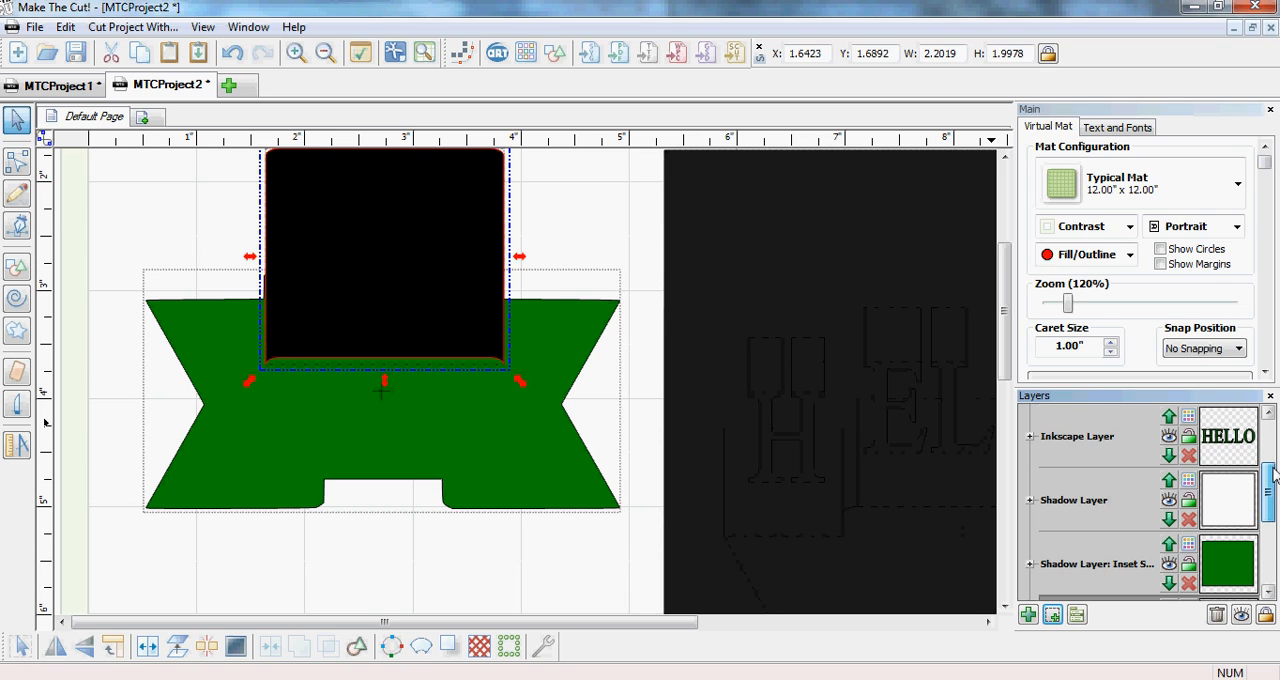
click(588, 260)
drag(290, 248, 291, 371)
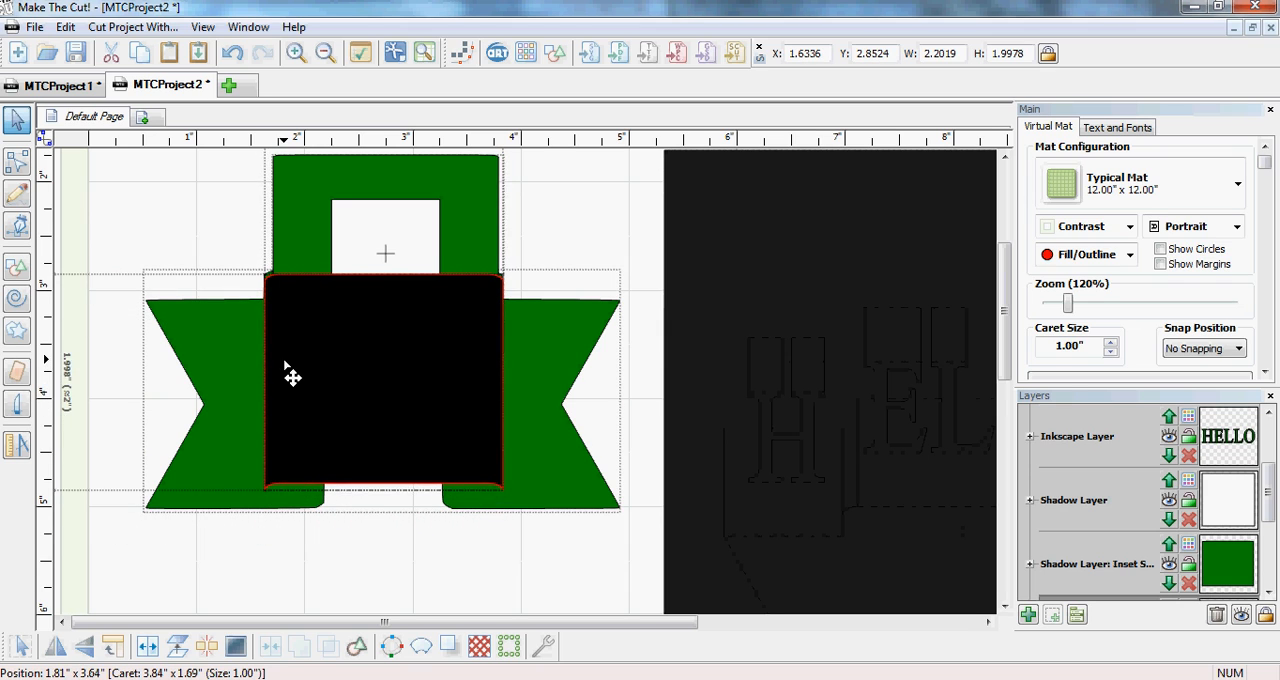
- Send the large black panel's New Layer to the bottom and raise it to just above the banner's Inkscape Layer
scroll(1268, 497, up, 2)
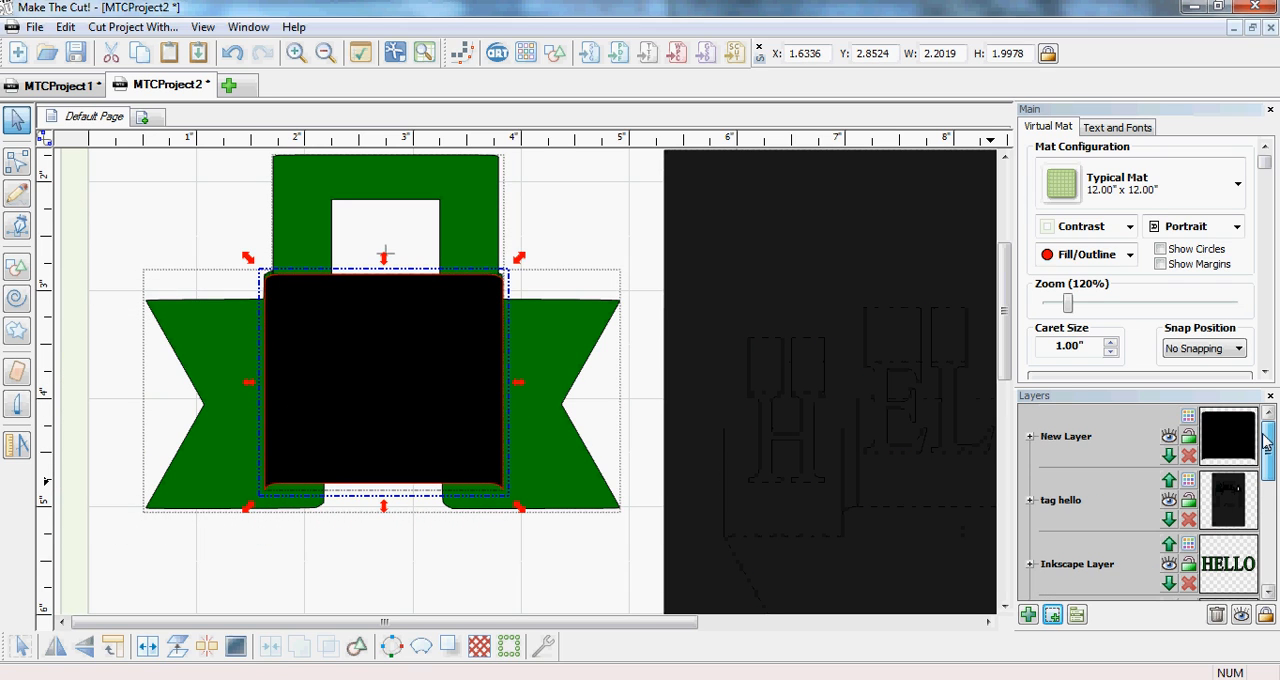
right_click(1043, 444)
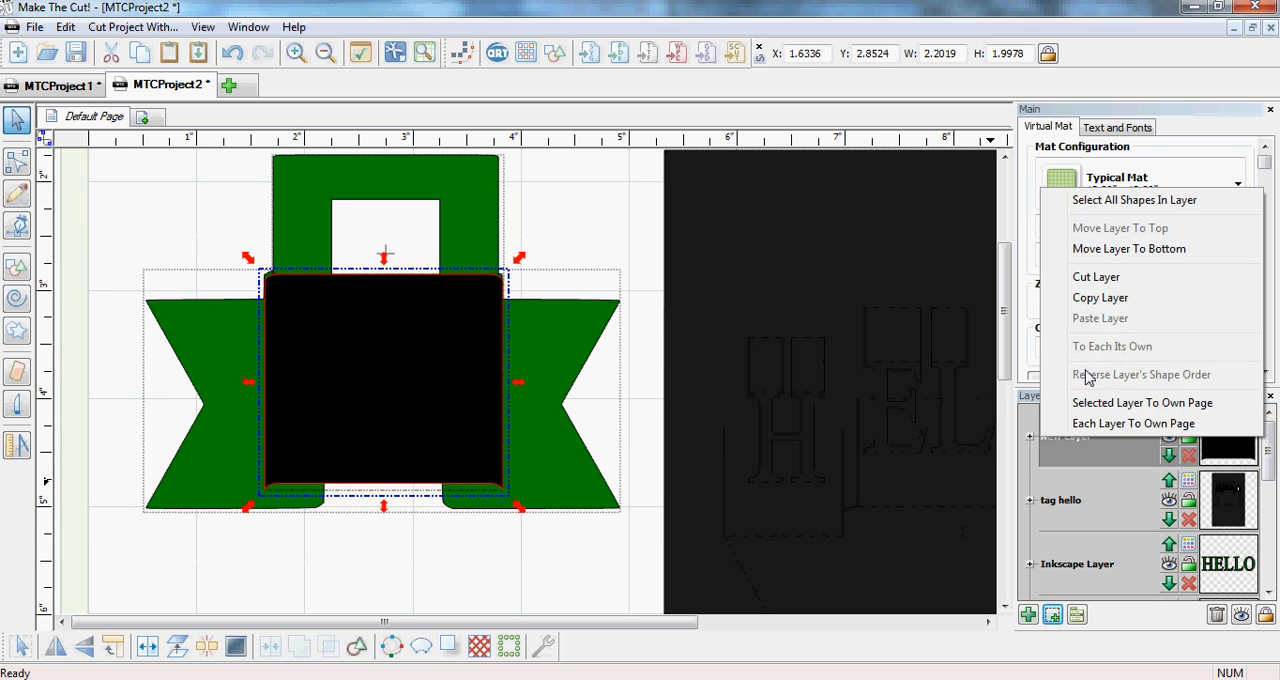
click(1097, 249)
drag(1268, 458, 1276, 556)
click(1168, 545)
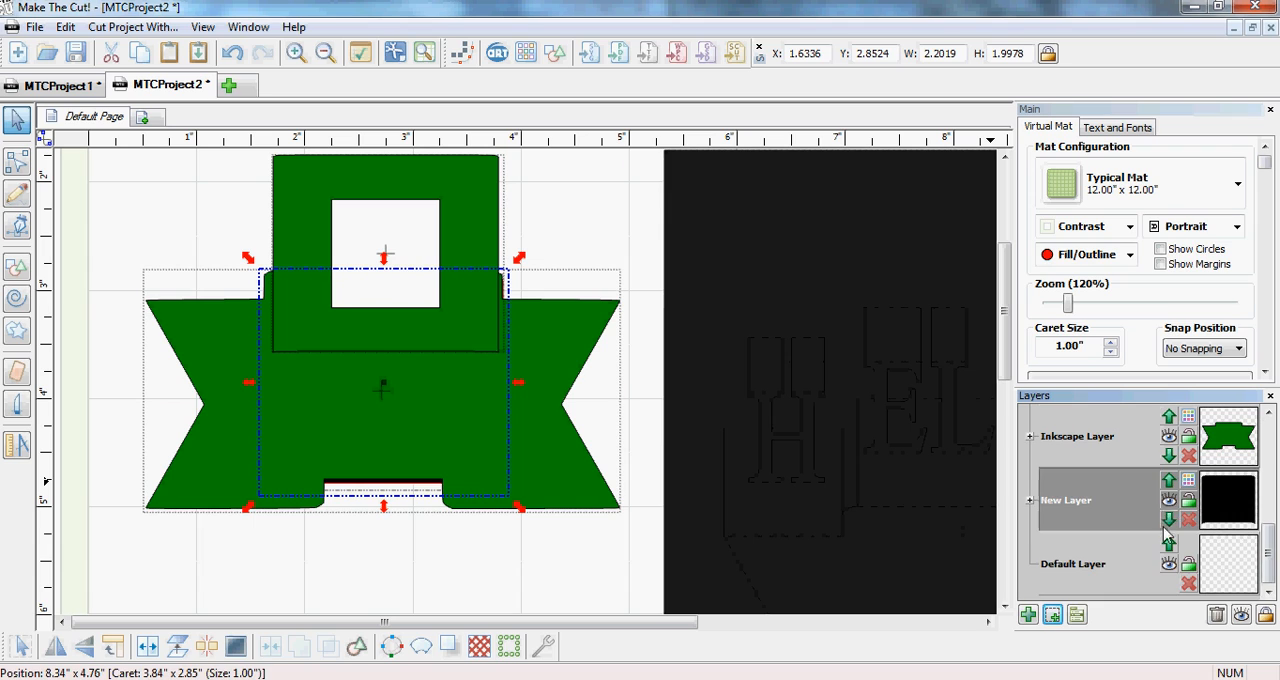
click(1168, 481)
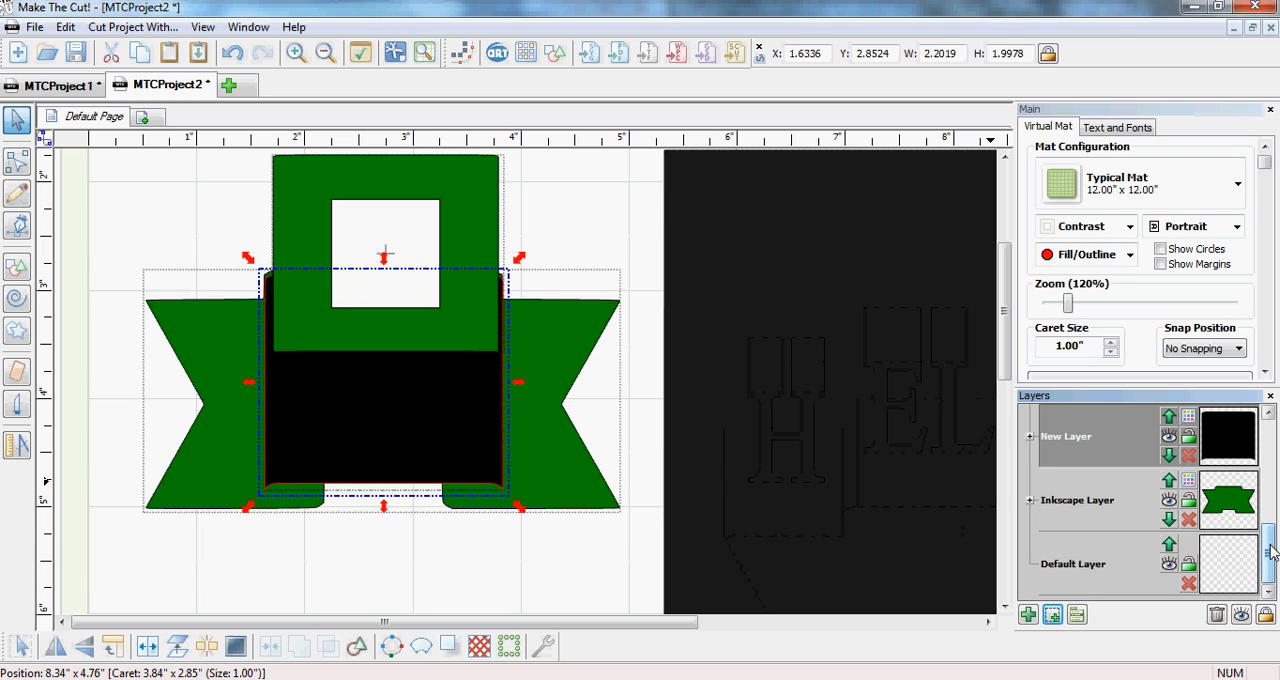
- Raise the small black square's layer above the green panel's layer
drag(1270, 553, 1270, 510)
click(1164, 490)
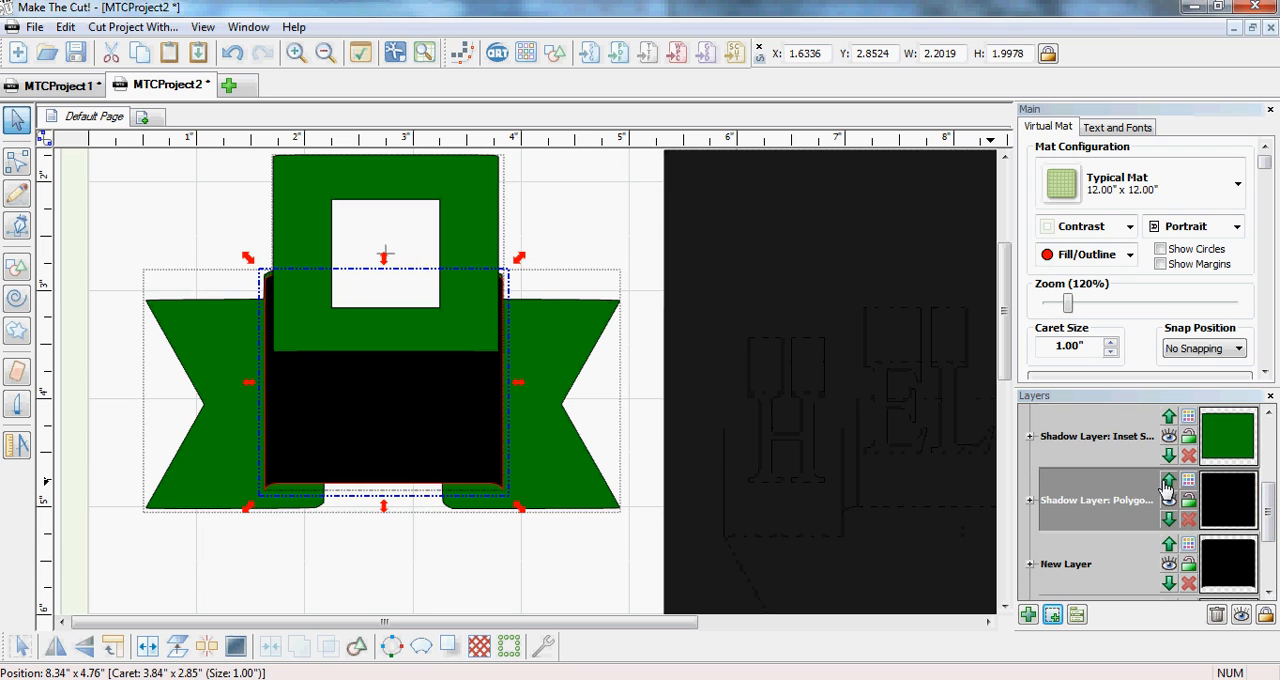
click(1168, 481)
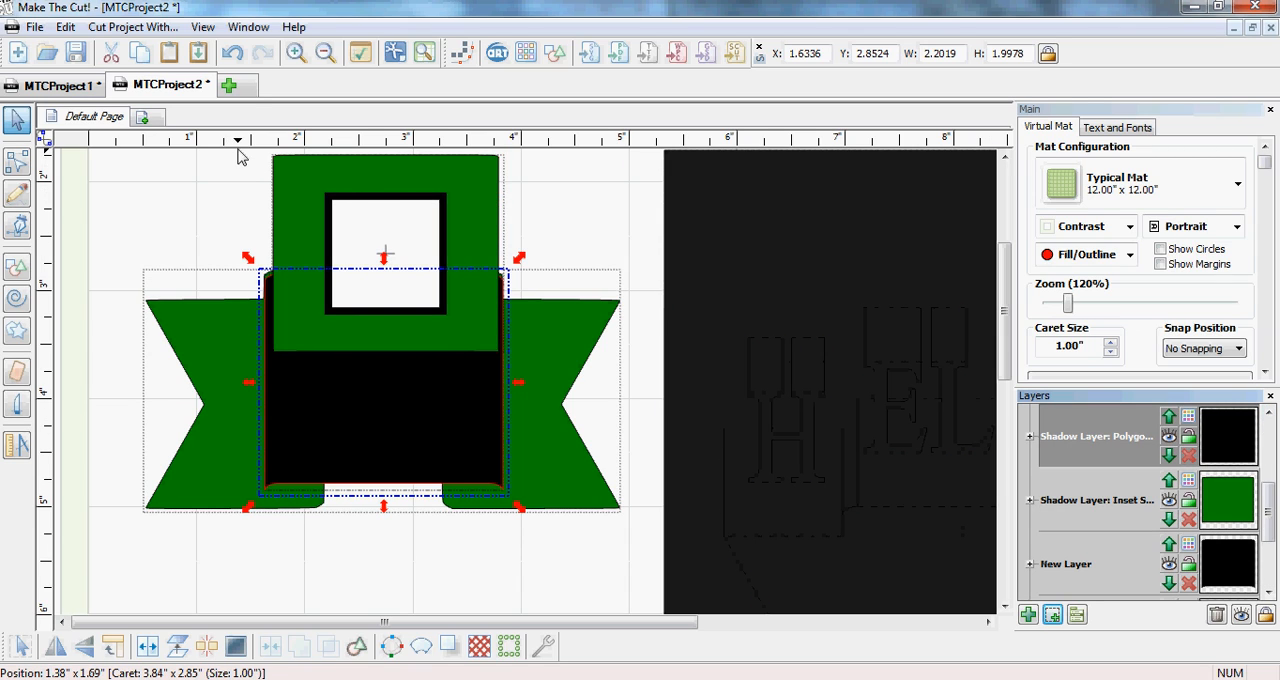
- Move the green panel with its squares down onto the large black panel and center the whole stack on the green banner
drag(245, 155, 508, 374)
drag(443, 333, 441, 457)
drag(236, 541, 543, 242)
drag(420, 349, 398, 354)
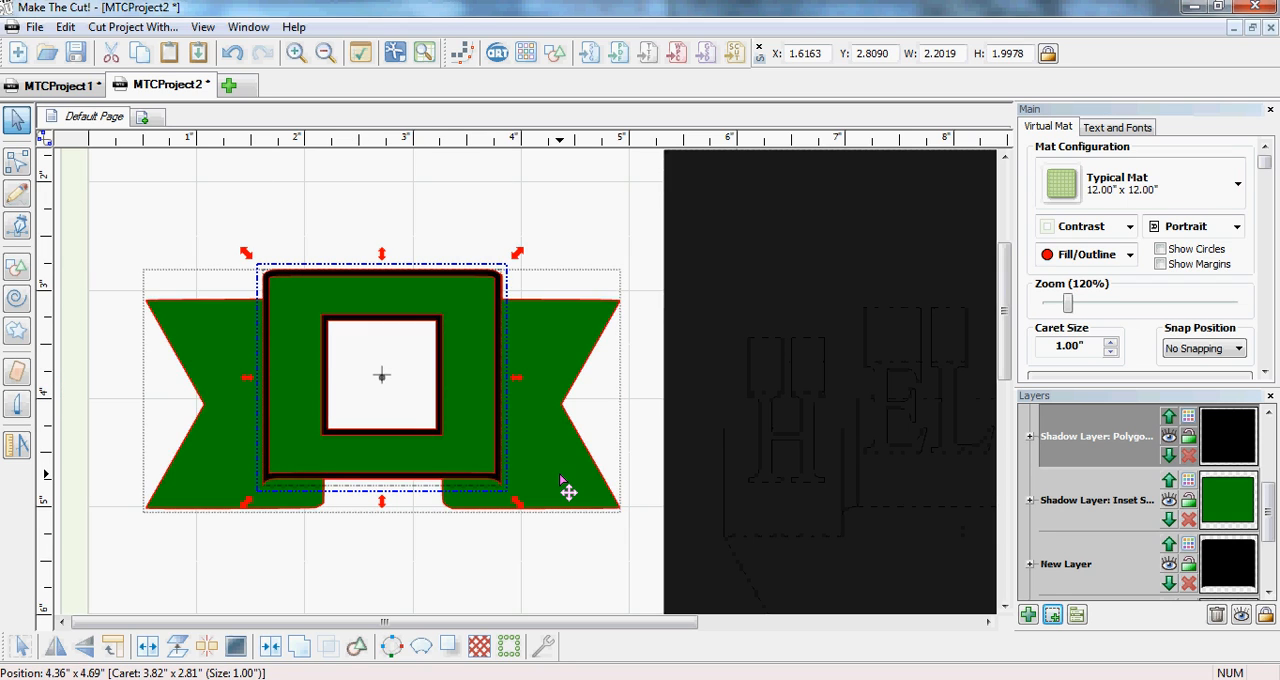
- Set the virtual mat's color scheme to Blue and change the tag hello layer's color to White
click(1129, 226)
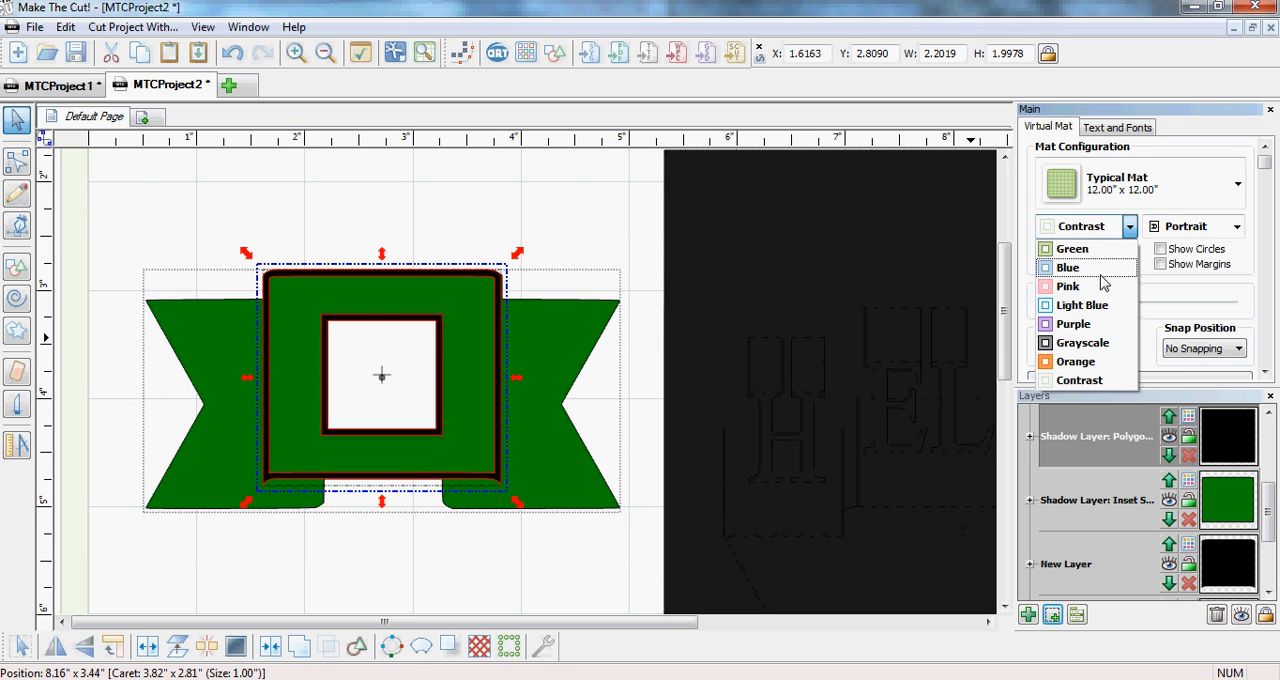
click(1068, 267)
drag(1270, 511, 1270, 445)
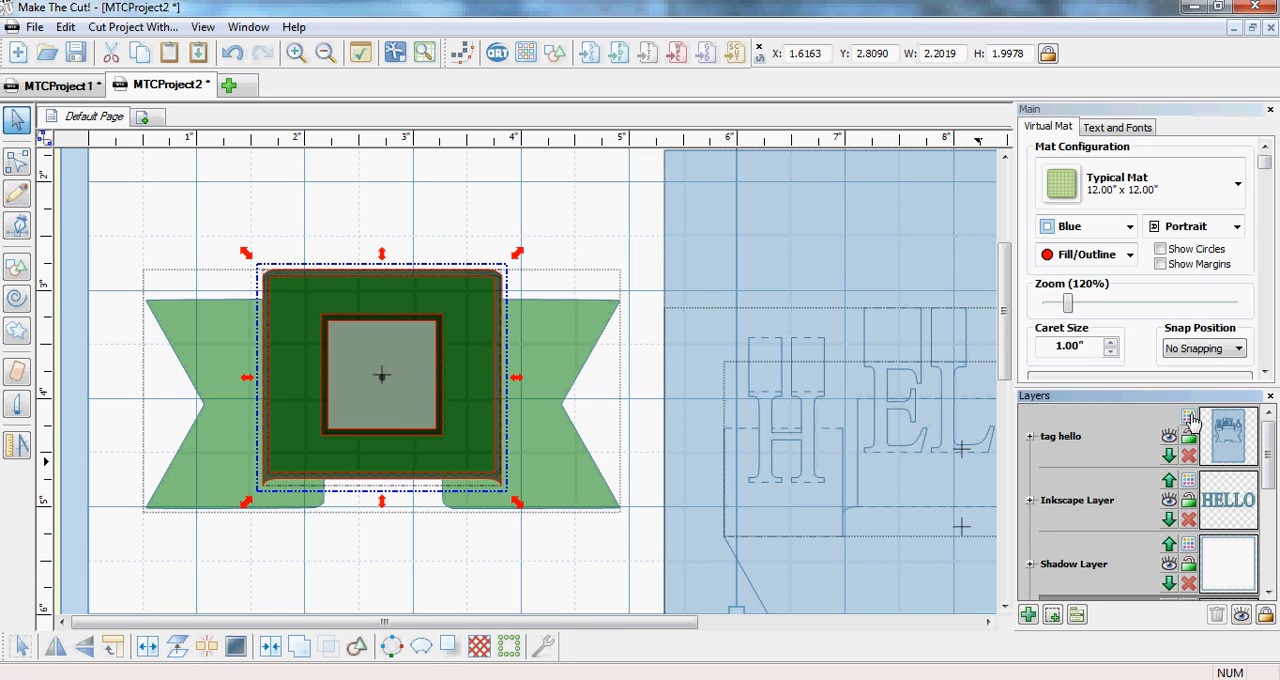
click(1190, 418)
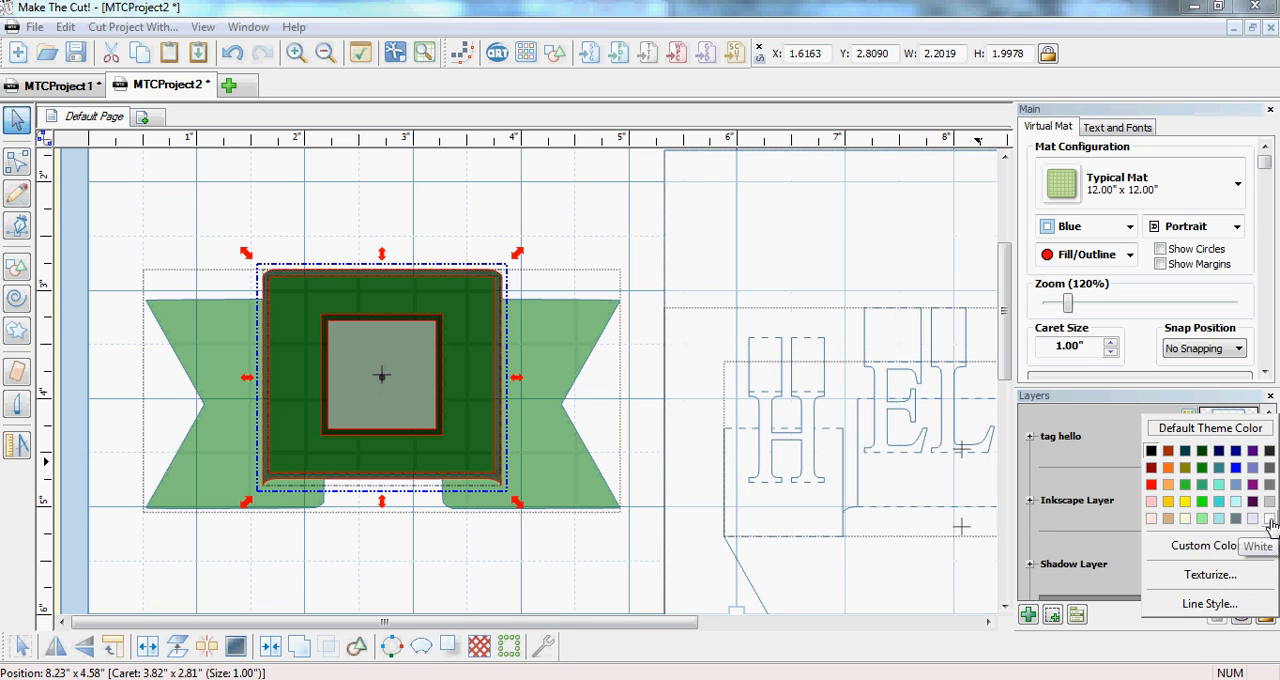
click(1268, 522)
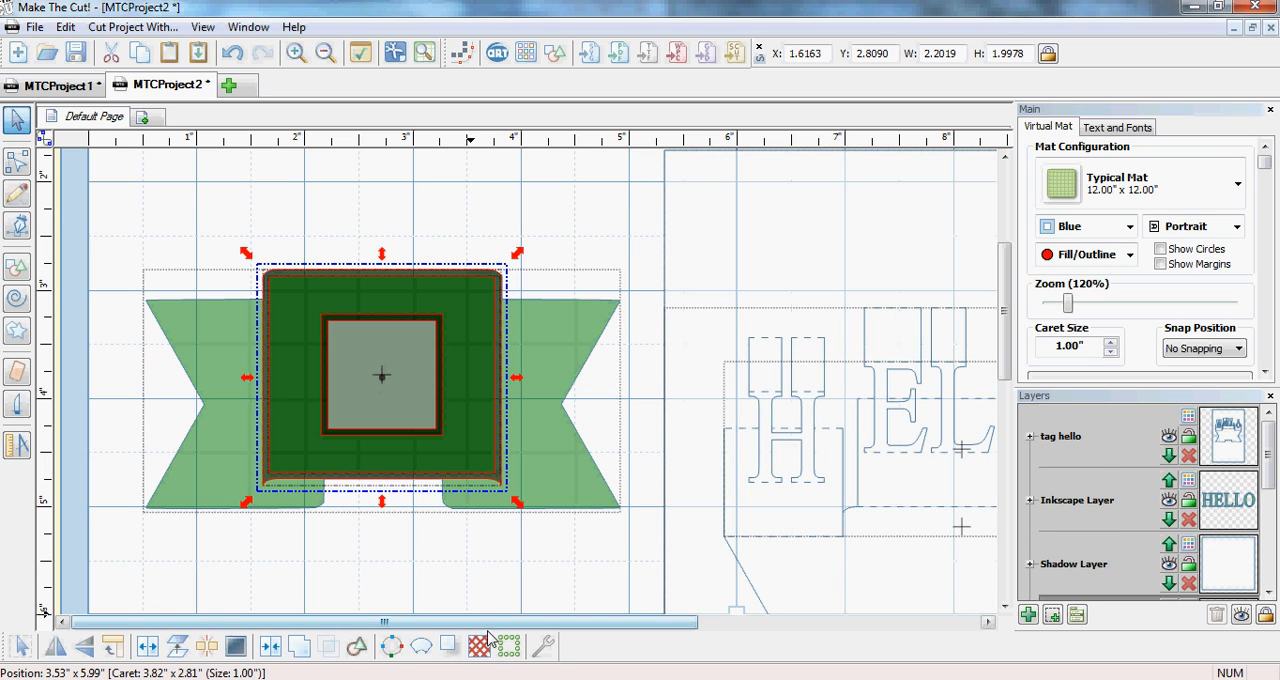
- Examine the tag's HELLO letters and lower banner outline, and switch to the 00.jpg image in IrfanView
drag(490, 621, 607, 621)
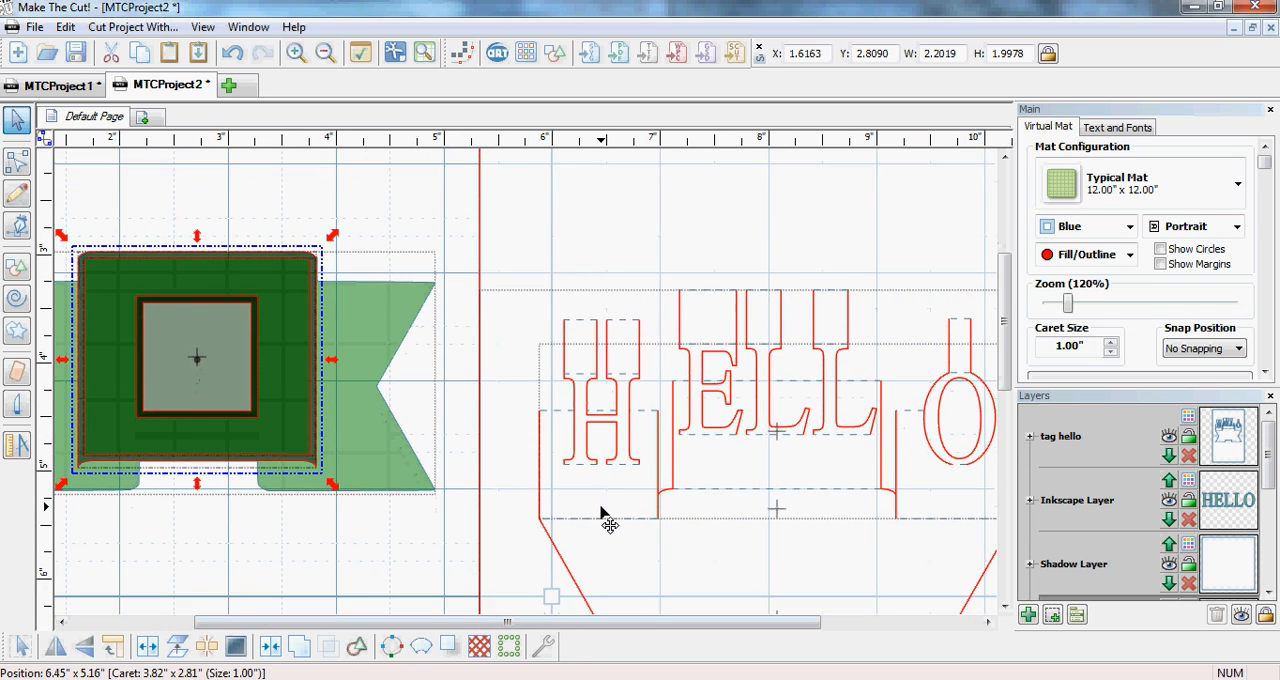
scroll(603, 520, down, 3)
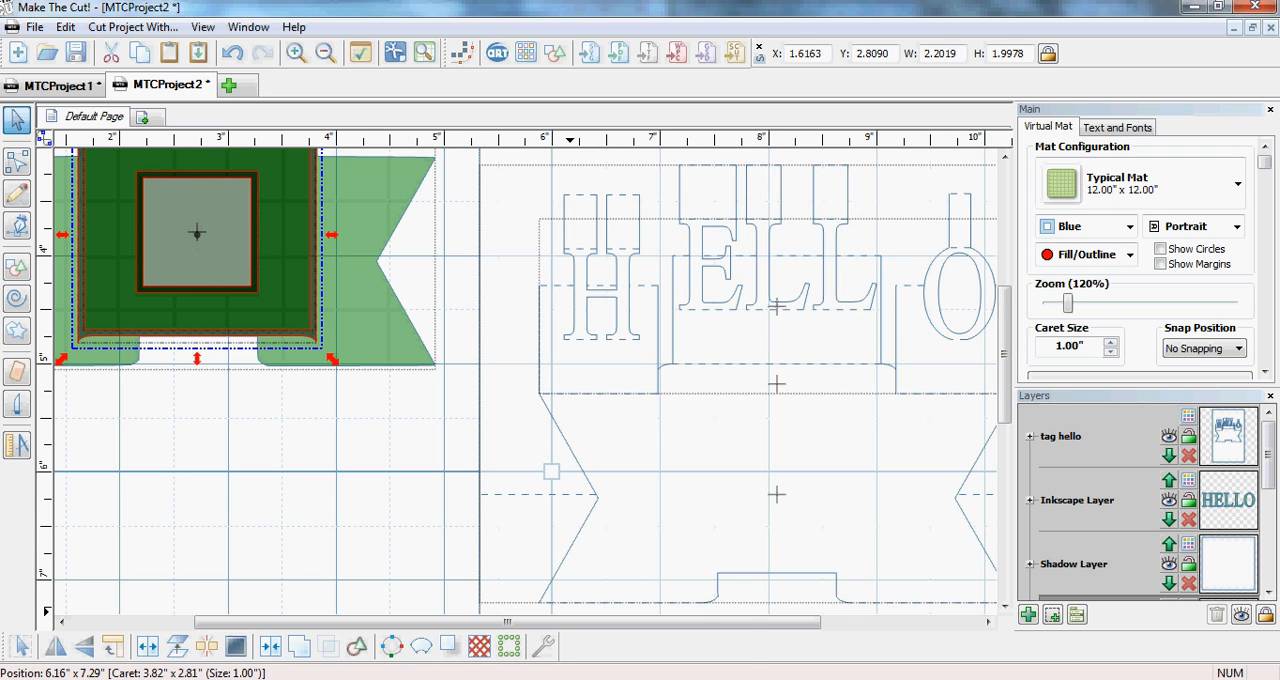
click(430, 679)
click(449, 665)
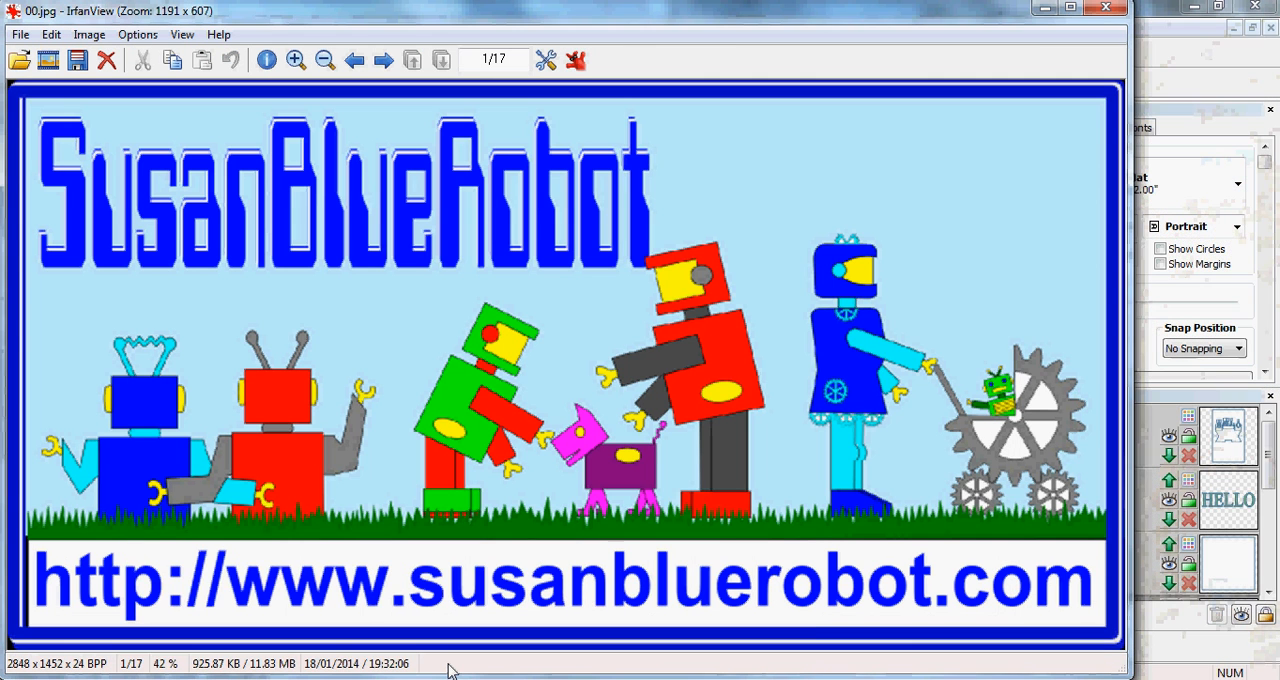